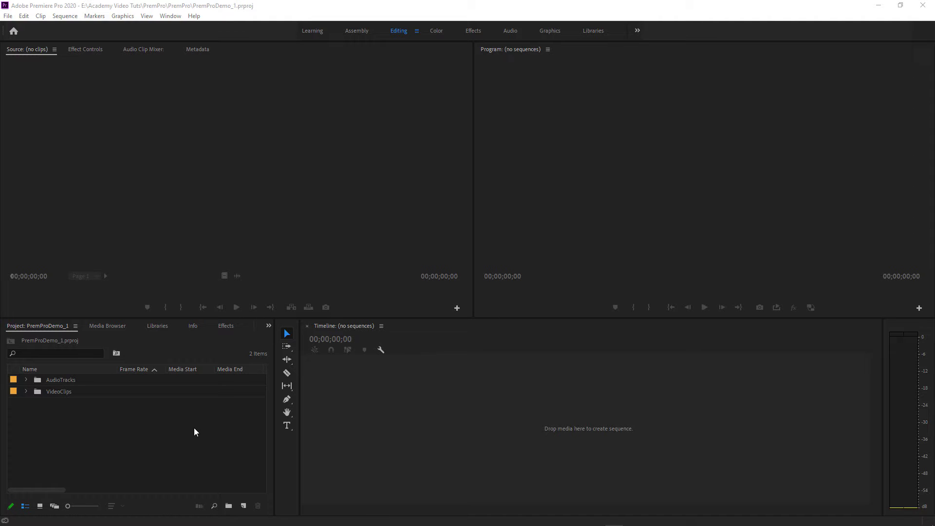
Step: Expand the VideoClips bin in the project to list its clips
{"action": "left_click", "coordinate": [41, 380]}
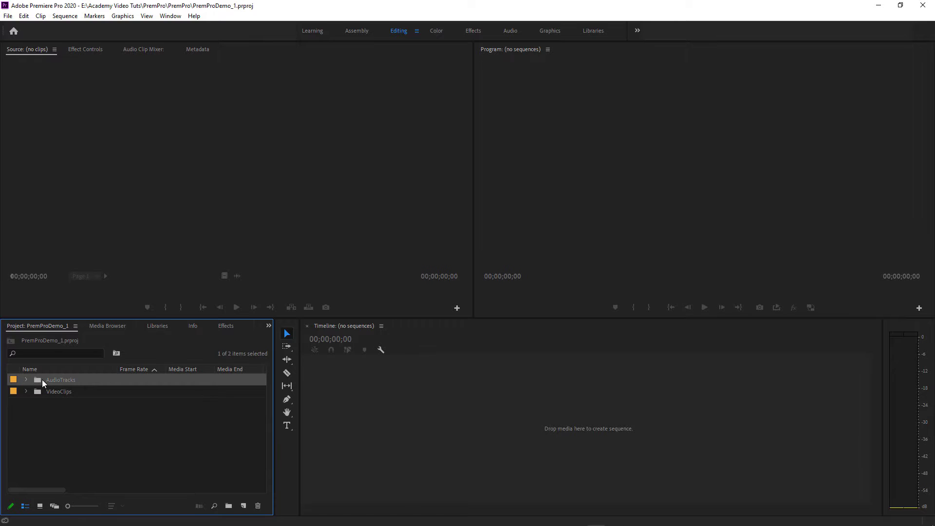
{"action": "left_click", "coordinate": [42, 392]}
{"action": "left_click", "coordinate": [141, 260]}
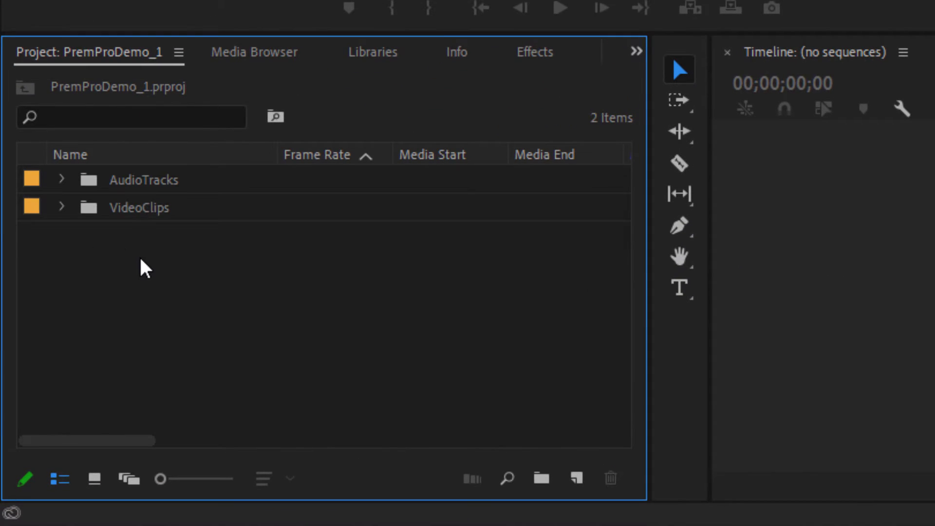
{"action": "left_click", "coordinate": [61, 206]}
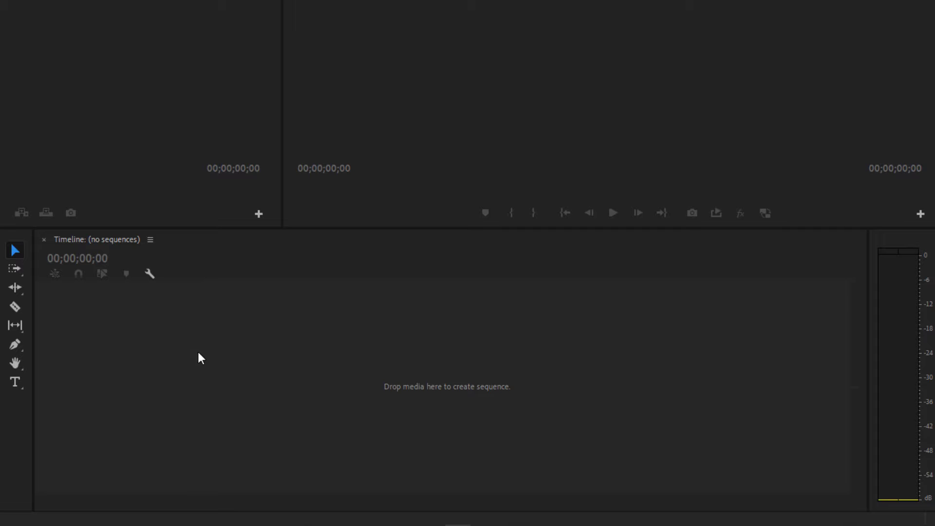
{"action": "left_click", "coordinate": [12, 34]}
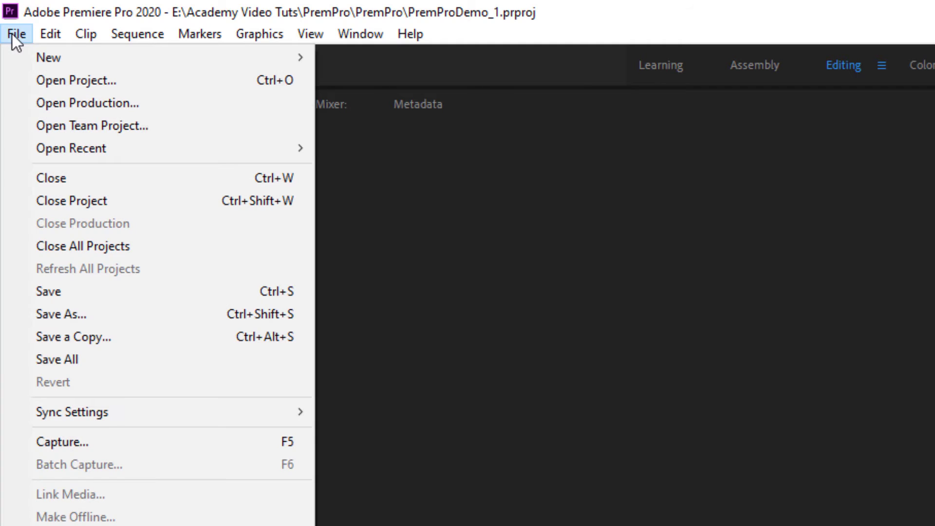
{"action": "mouse_move", "coordinate": [48, 38]}
{"action": "mouse_move", "coordinate": [16, 34]}
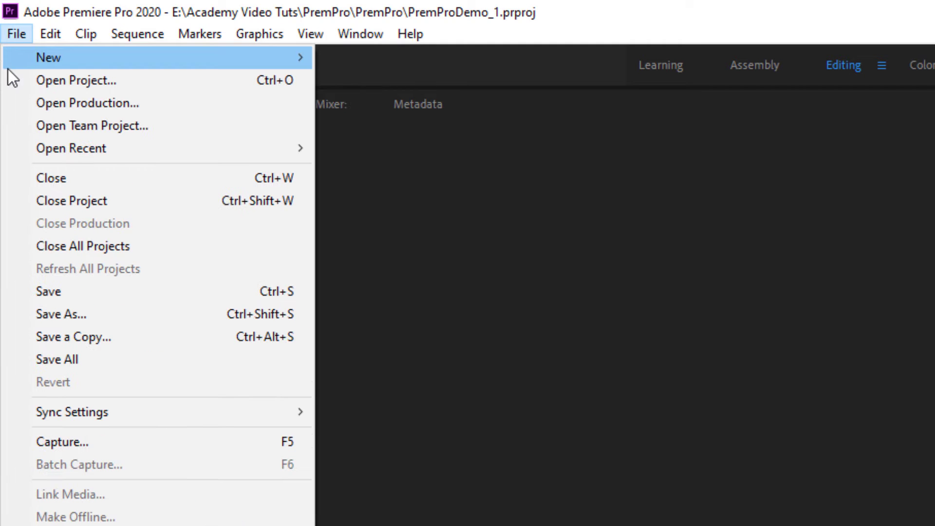
{"action": "mouse_move", "coordinate": [8, 68]}
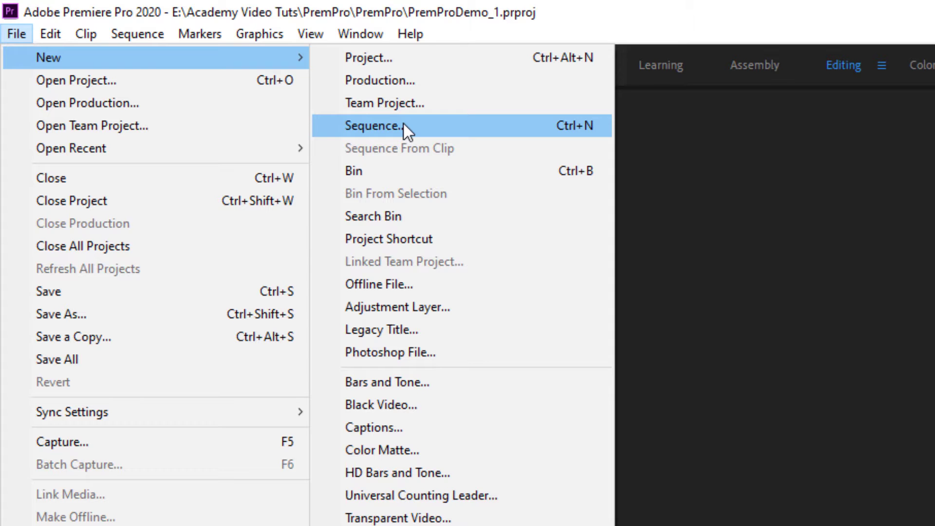
{"action": "left_click", "coordinate": [869, 404]}
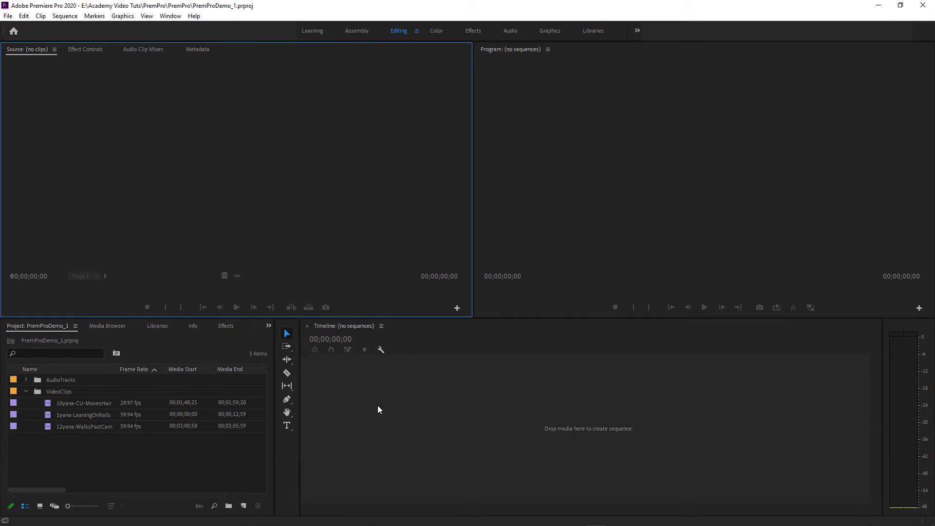
{"action": "left_click", "coordinate": [111, 479]}
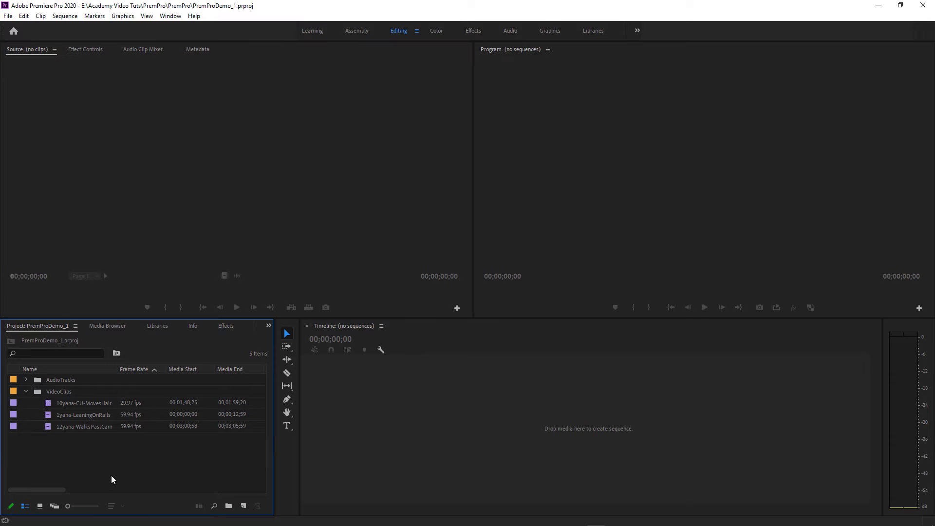
{"action": "left_click", "coordinate": [50, 407]}
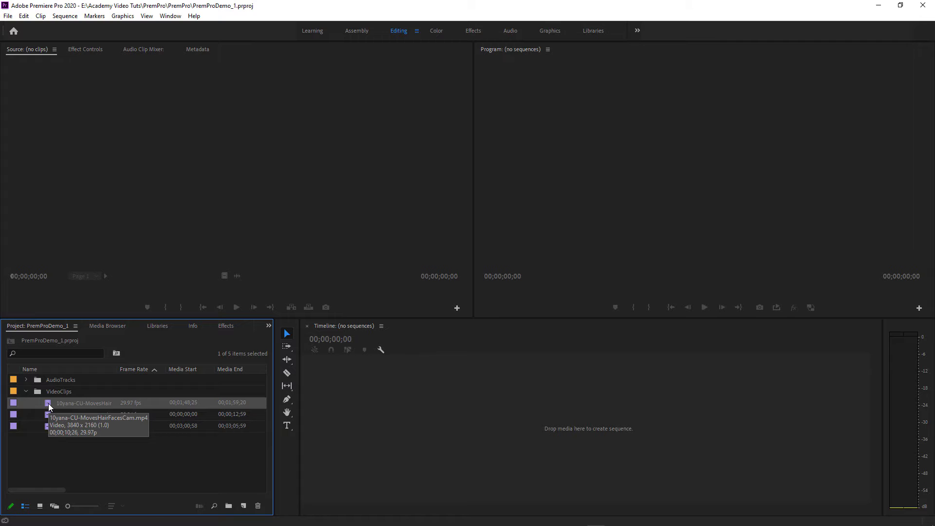
{"action": "right_click", "coordinate": [50, 407]}
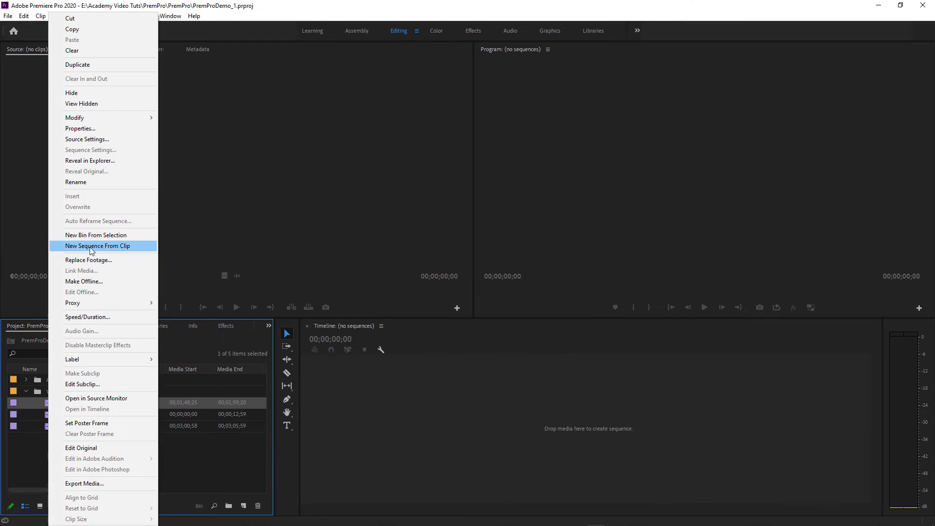
{"action": "left_click", "coordinate": [184, 441]}
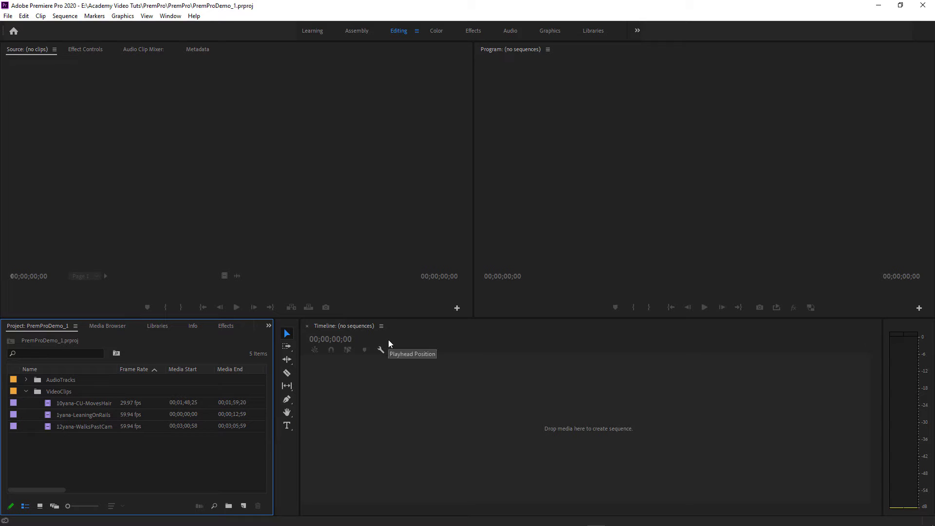
Step: Create a new sequence from the 10yana-CU-MovesHair clip by placing it in the empty timeline, leaving the clip deselected
{"action": "left_click", "coordinate": [47, 404]}
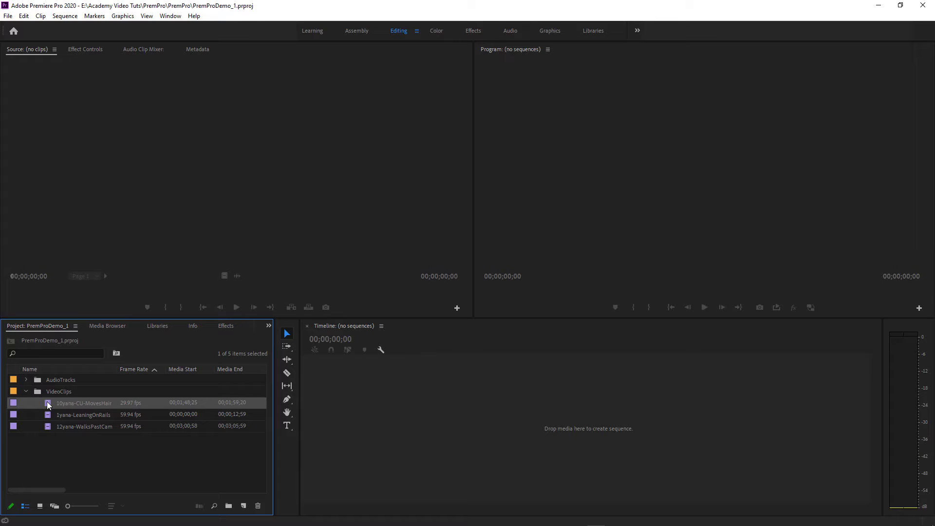
{"action": "left_click_drag", "start_coordinate": [48, 404], "coordinate": [480, 414]}
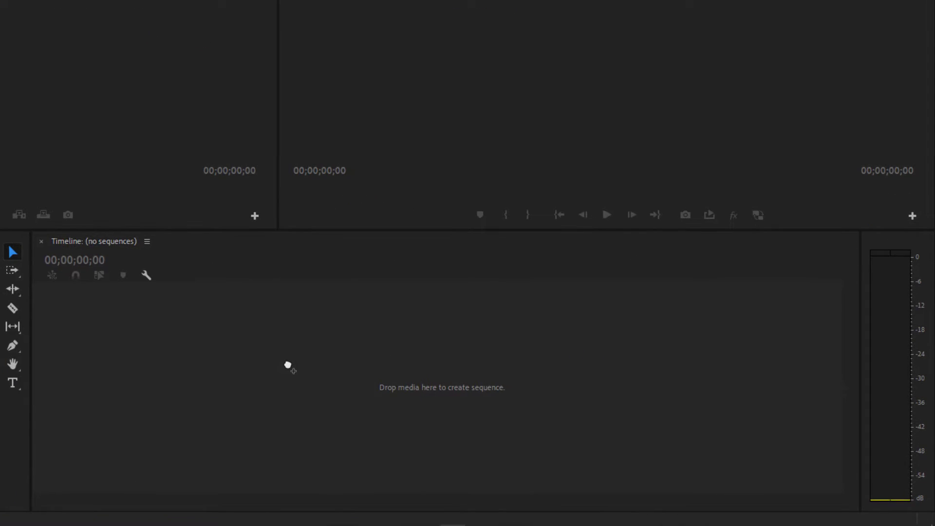
{"action": "left_click_drag", "start_coordinate": [288, 365], "coordinate": [288, 365]}
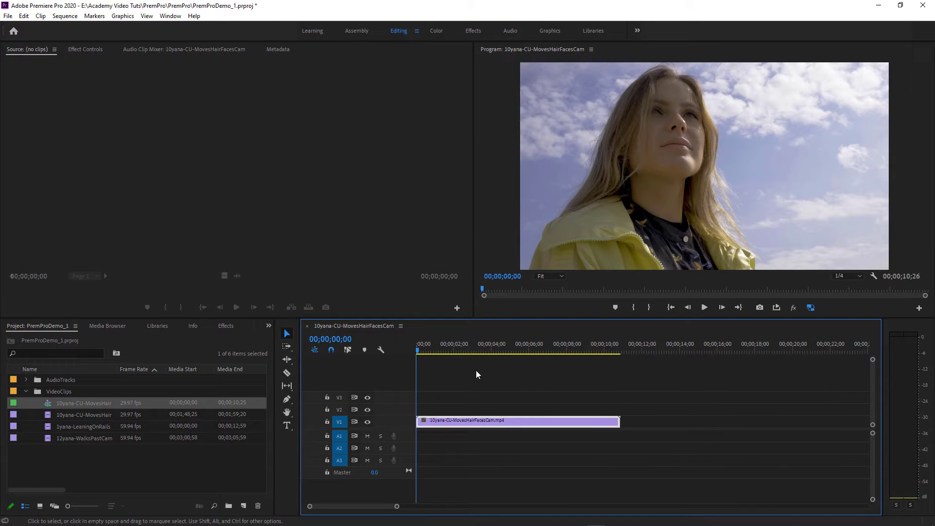
{"action": "left_click", "coordinate": [538, 395]}
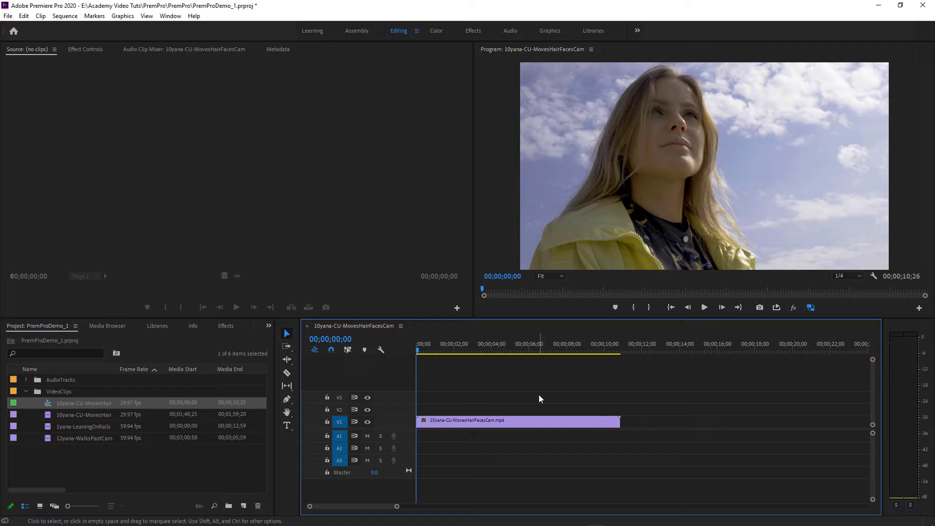
{"action": "left_click", "coordinate": [467, 421]}
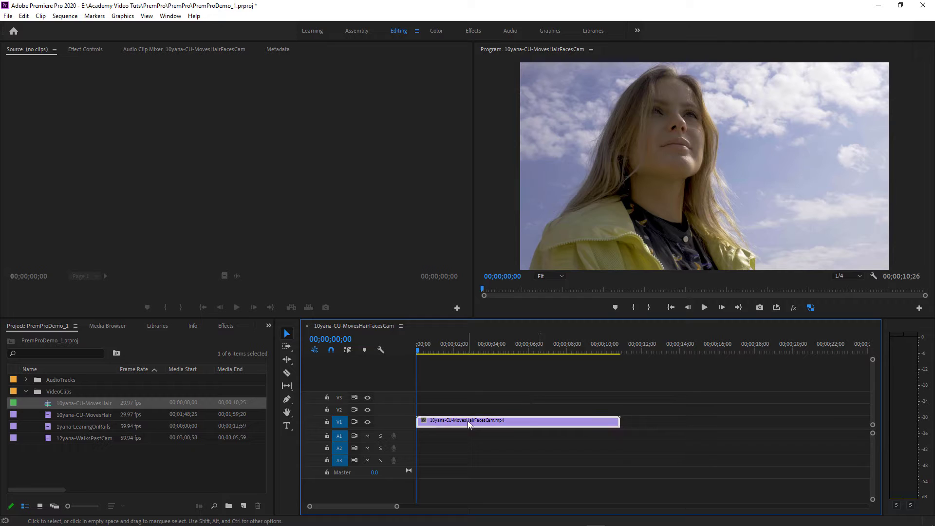
{"action": "left_click", "coordinate": [453, 371]}
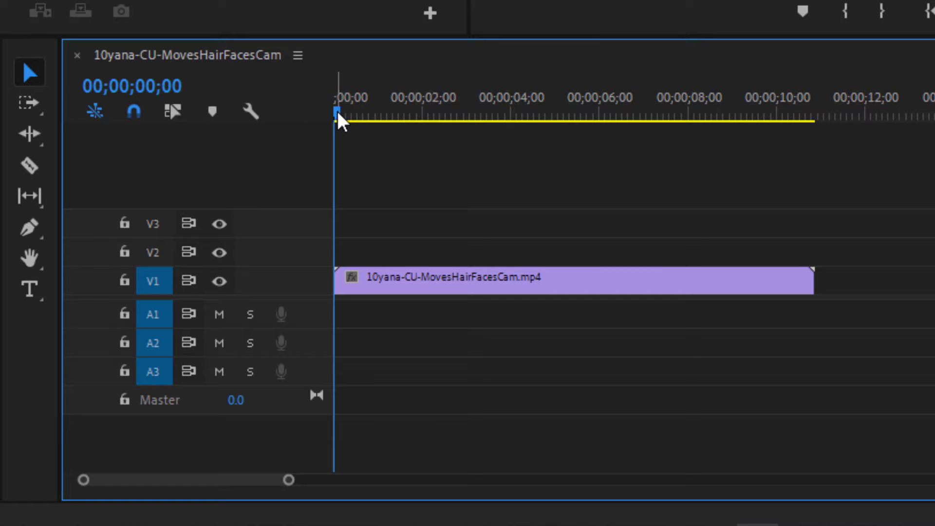
Step: Scrub the playhead through the sequence to preview the clip, and return it to the sequence start
{"action": "left_click_drag", "start_coordinate": [380, 125], "coordinate": [214, 101]}
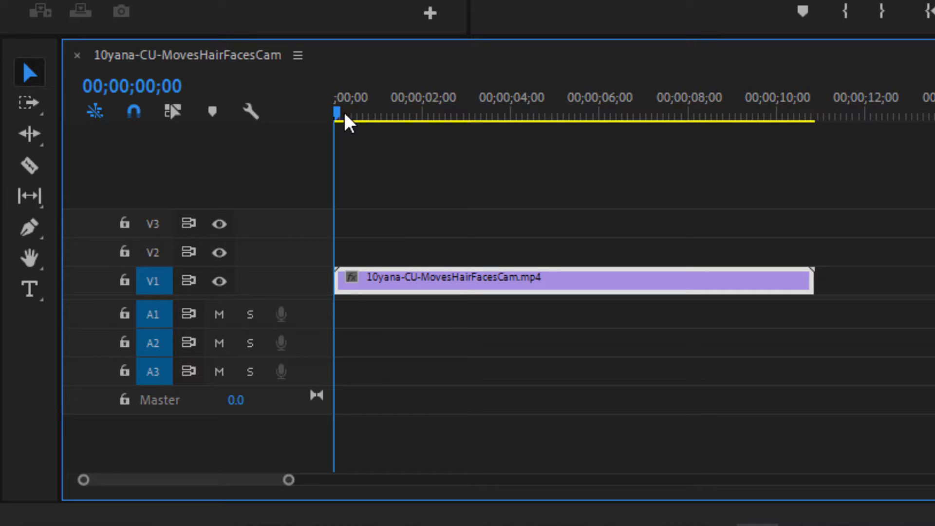
{"action": "left_click_drag", "start_coordinate": [344, 122], "coordinate": [545, 137]}
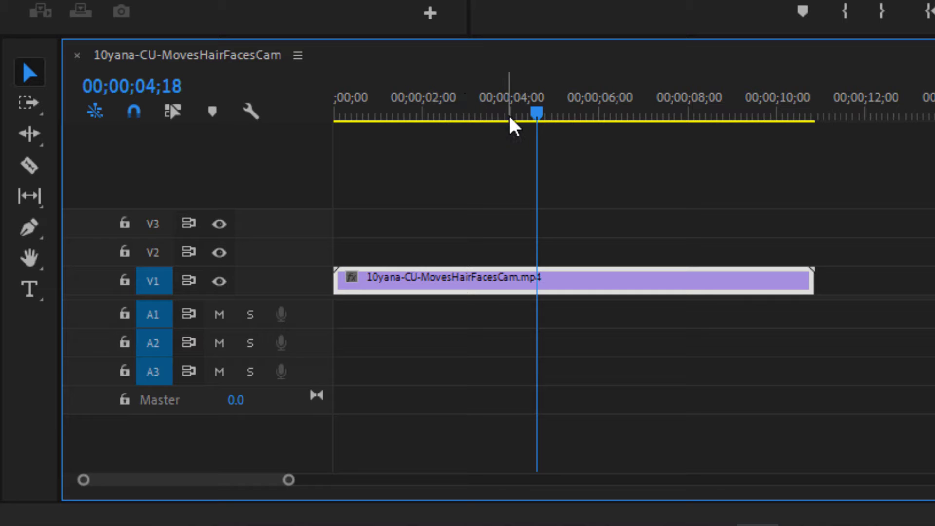
{"action": "key", "text": "Home"}
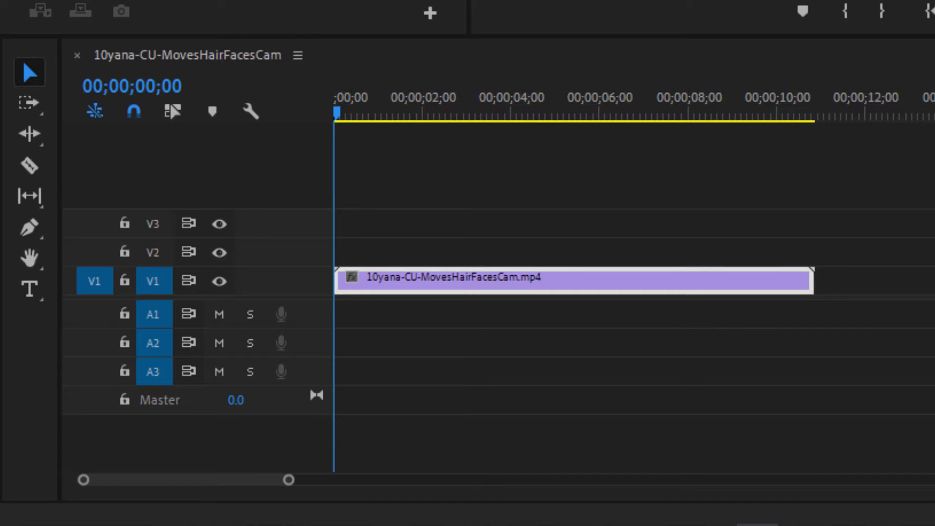
Step: Try snapping a second copy of 10yana-CU-MovesHairFacesCam.mp4 to the end of the first clip on V1, and delete the copy
{"action": "left_click_drag", "start_coordinate": [1, 302], "coordinate": [867, 294]}
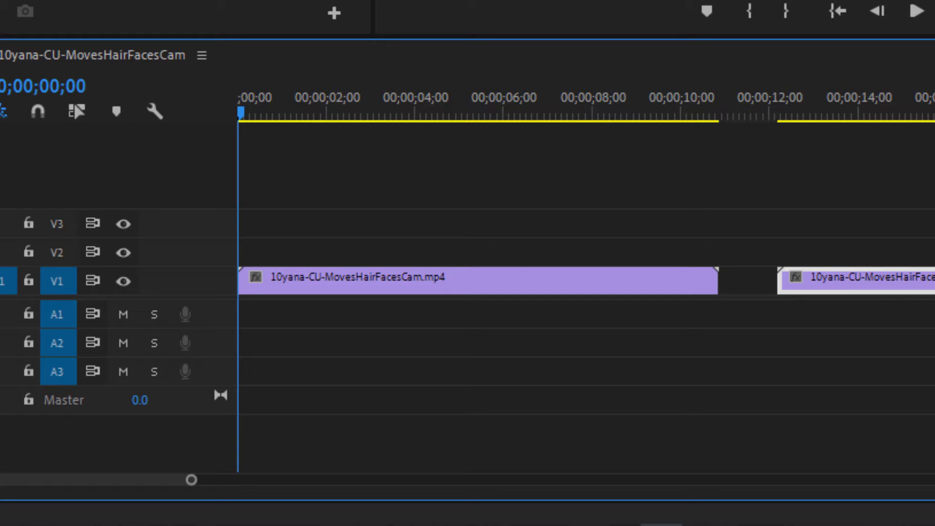
{"action": "mouse_move", "coordinate": [934, 285]}
{"action": "left_mouse_down"}
{"action": "mouse_move", "coordinate": [900, 285]}
{"action": "mouse_move", "coordinate": [930, 291]}
{"action": "mouse_move", "coordinate": [911, 302]}
{"action": "mouse_move", "coordinate": [934, 287]}
{"action": "left_mouse_up"}
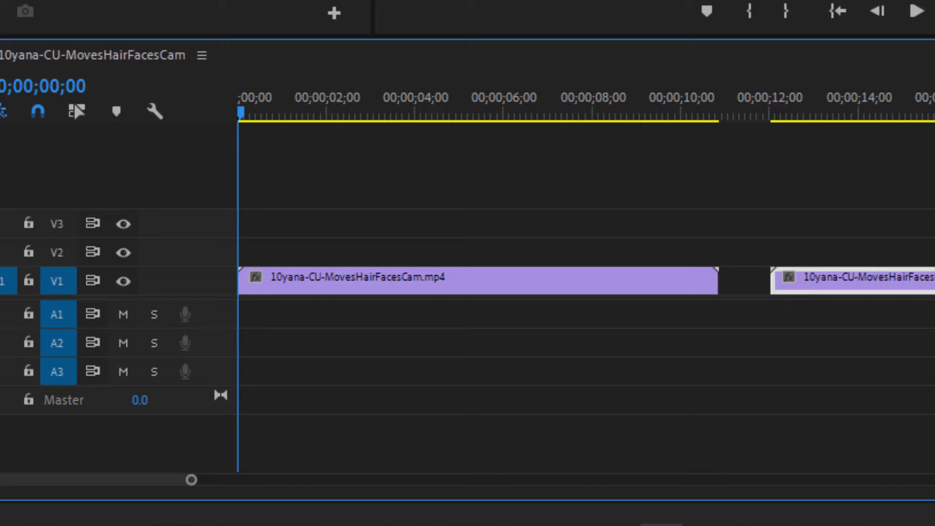
{"action": "left_click_drag", "start_coordinate": [925, 283], "coordinate": [872, 283]}
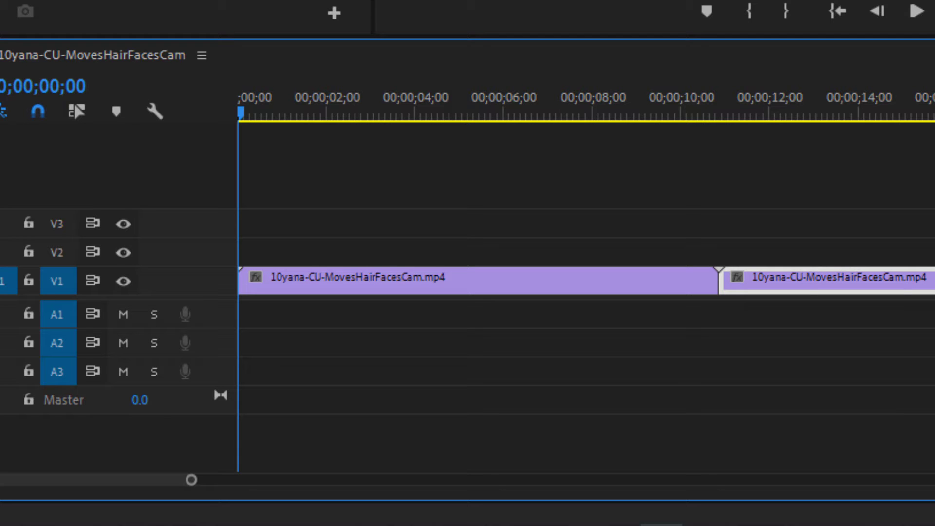
{"action": "key", "text": "Delete"}
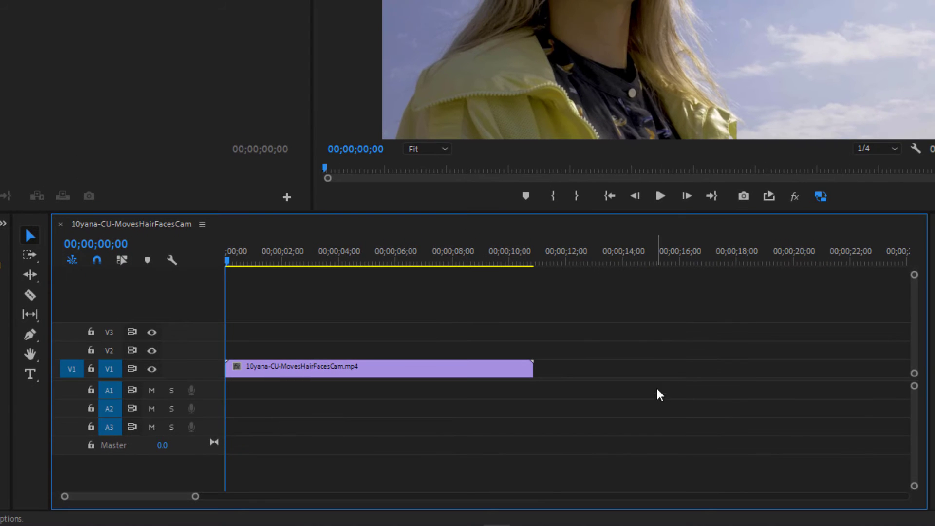
Step: Toggle Linked Selection on and back off, and review the timeline display settings without changing them
{"action": "left_click", "coordinate": [127, 264]}
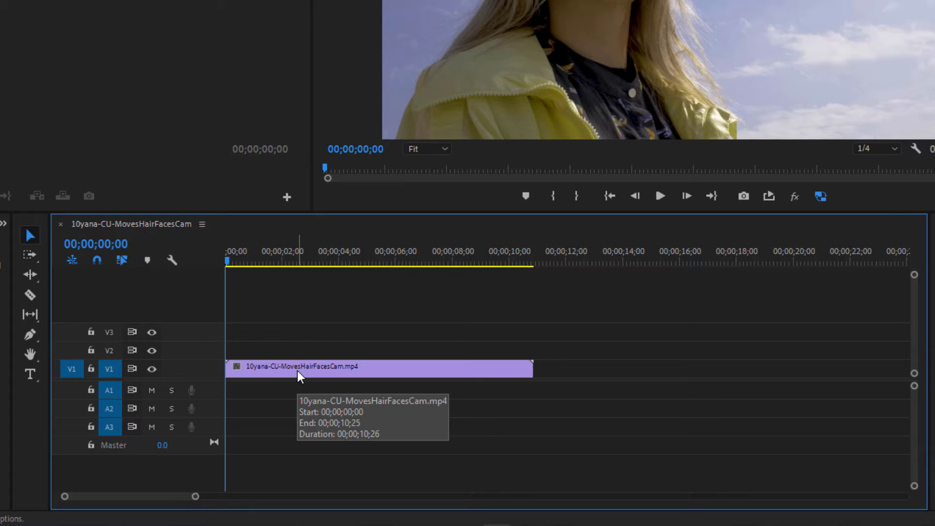
{"action": "left_click", "coordinate": [123, 262]}
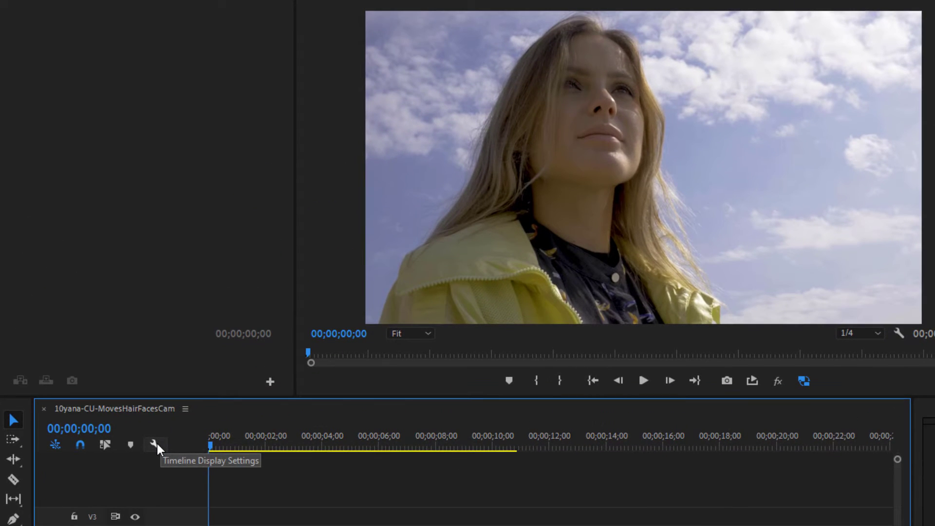
{"action": "left_click", "coordinate": [154, 444]}
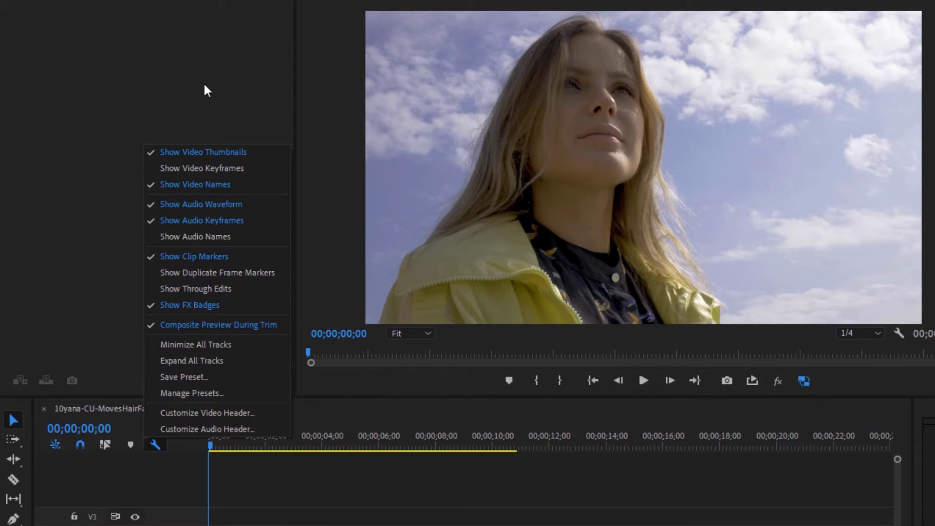
{"action": "left_click", "coordinate": [116, 318]}
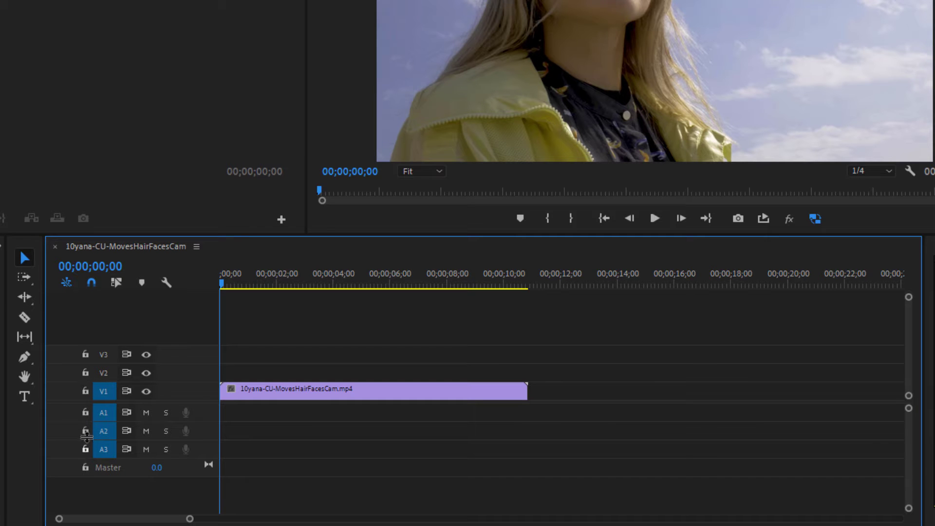
Step: Lock video track V1, preview the sequence, and unlock the track with the playhead back at the start
{"action": "left_click", "coordinate": [86, 390]}
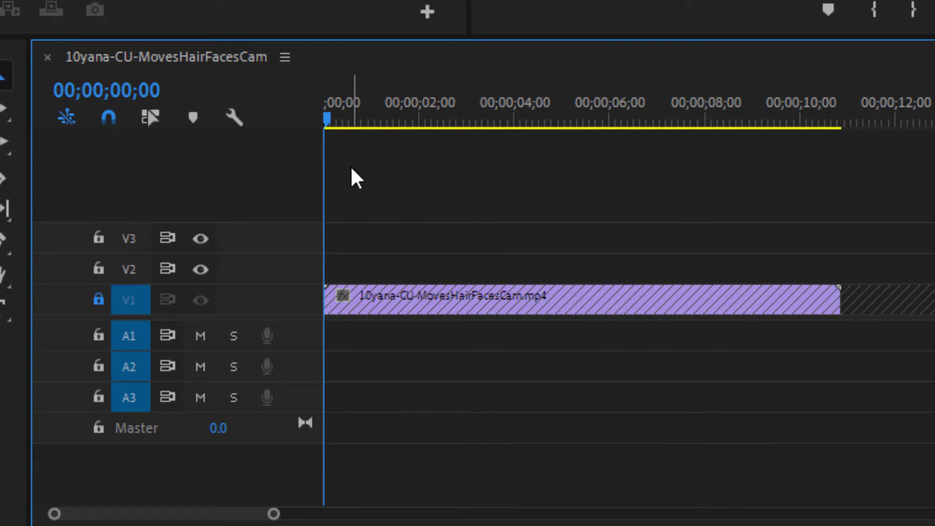
{"action": "left_click_drag", "start_coordinate": [329, 118], "coordinate": [538, 127]}
{"action": "key", "text": "space"}
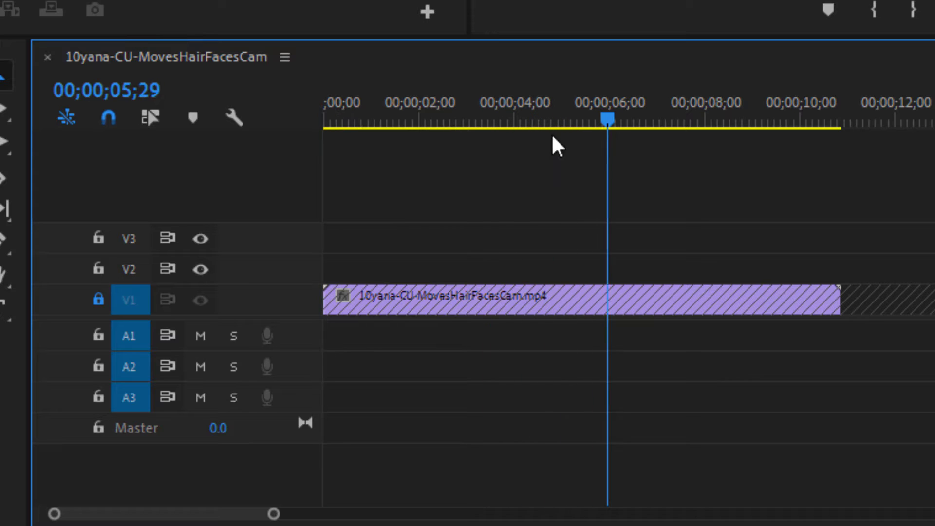
{"action": "key", "text": "Home"}
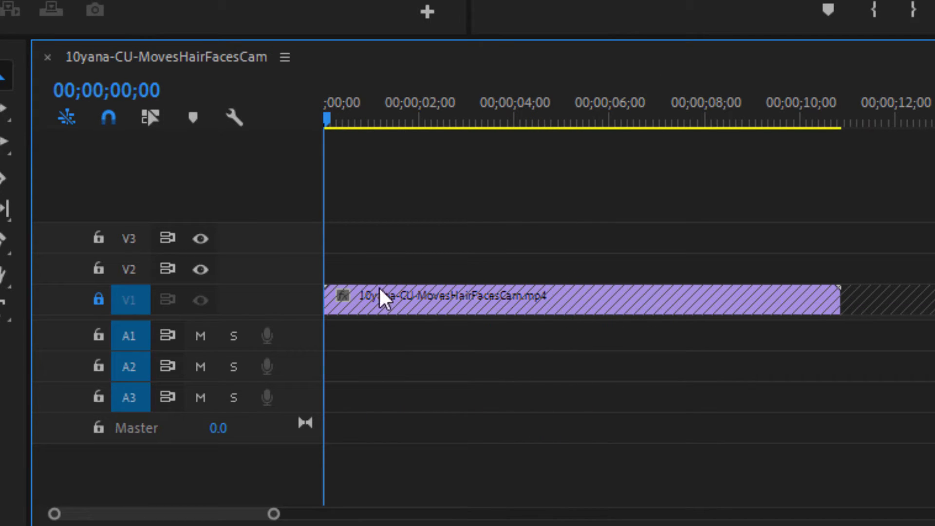
{"action": "left_click", "coordinate": [94, 296]}
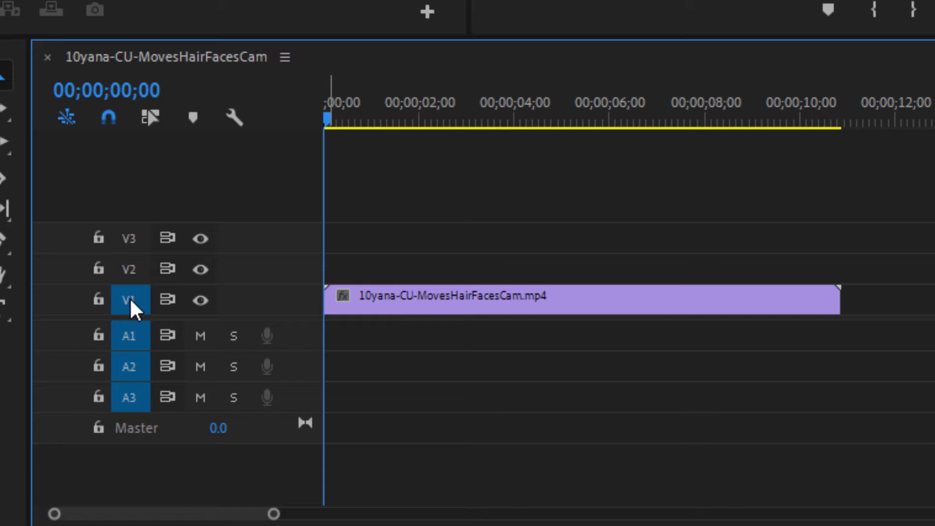
Step: Turn off the output of video track V1 and turn it back on
{"action": "left_click", "coordinate": [167, 301]}
{"action": "left_click", "coordinate": [200, 301]}
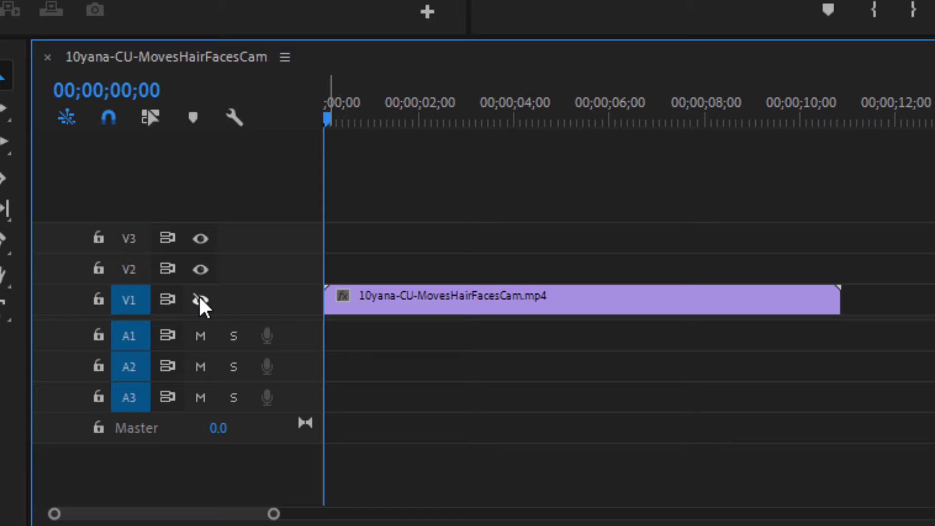
{"action": "left_click", "coordinate": [199, 299]}
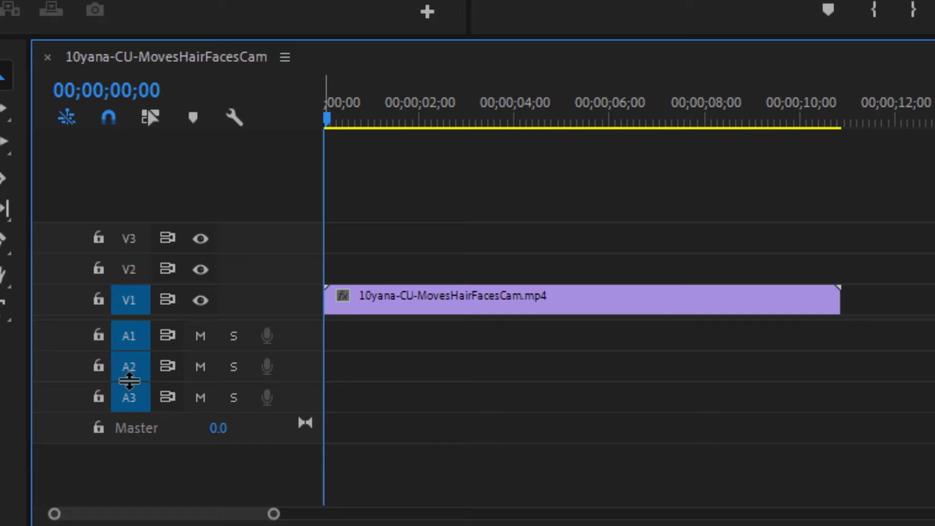
Step: Mute audio track A1
{"action": "left_click", "coordinate": [199, 335]}
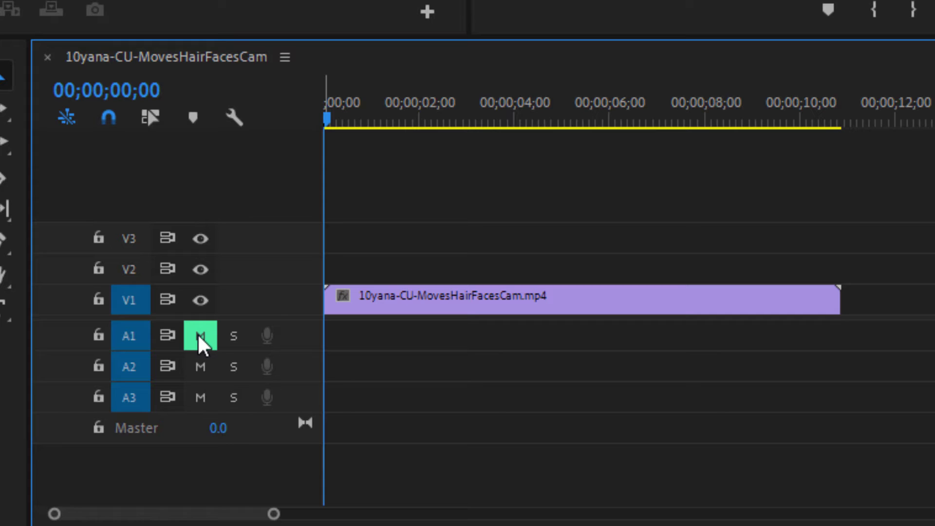
Step: Unmute audio track A1 and toggle its solo on and back off
{"action": "left_click", "coordinate": [197, 337]}
{"action": "left_click", "coordinate": [235, 336]}
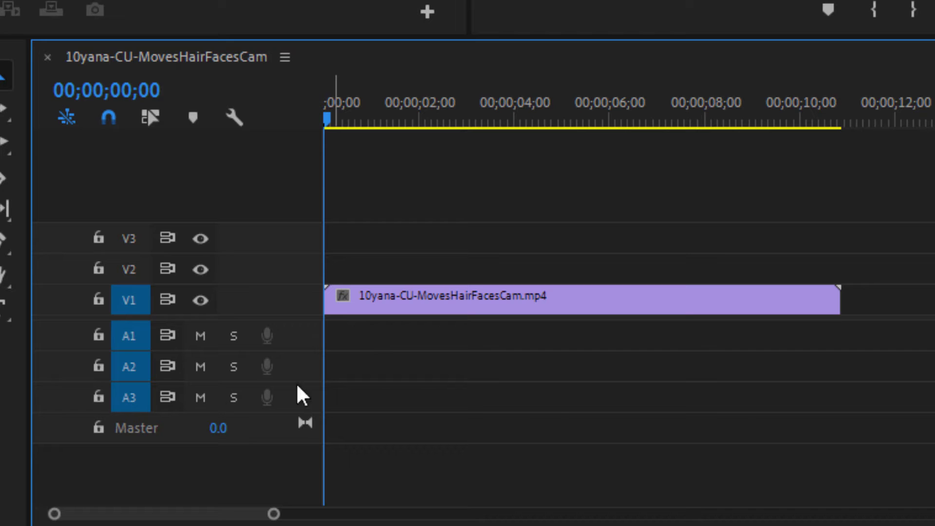
{"action": "left_click", "coordinate": [234, 337]}
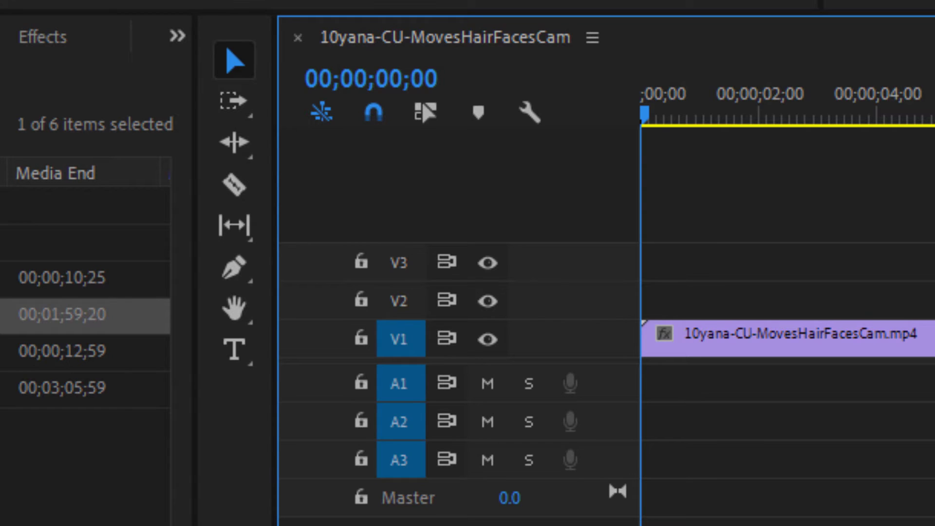
Step: Scrub the playhead back and forth through the clip to review its footage
{"action": "left_click_drag", "start_coordinate": [649, 108], "coordinate": [836, 130]}
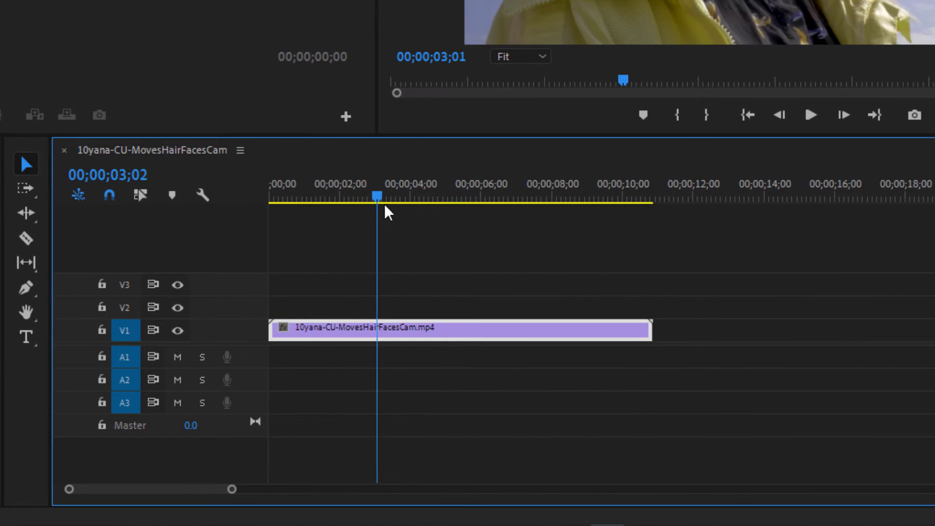
{"action": "left_click_drag", "start_coordinate": [387, 212], "coordinate": [276, 224]}
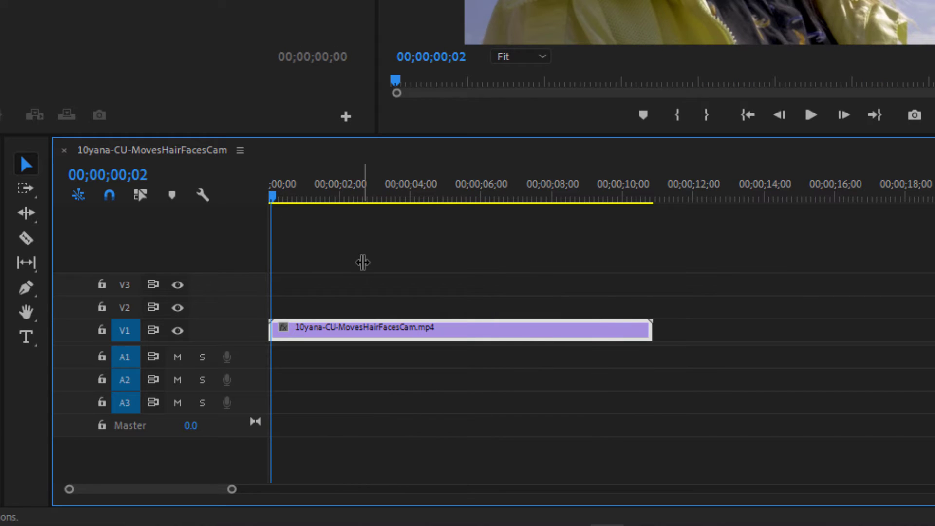
{"action": "left_click", "coordinate": [361, 264]}
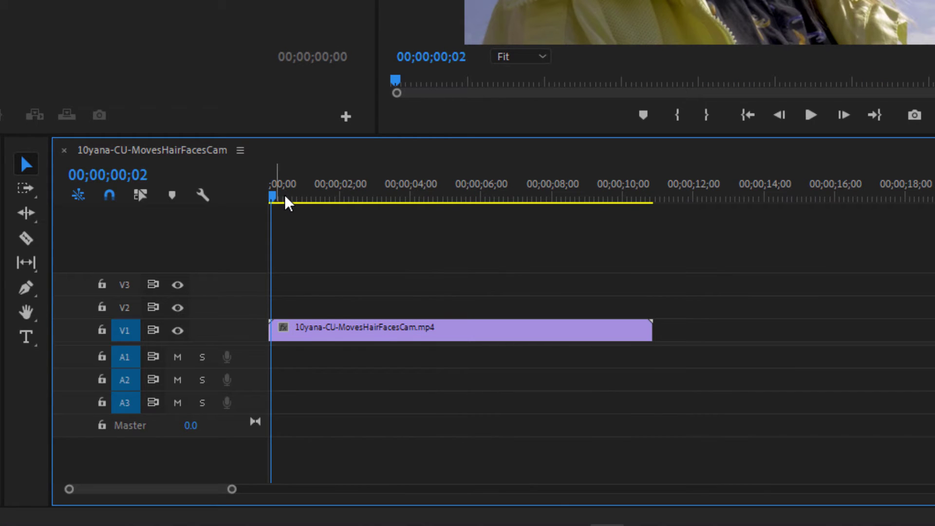
{"action": "left_click_drag", "start_coordinate": [285, 200], "coordinate": [501, 209]}
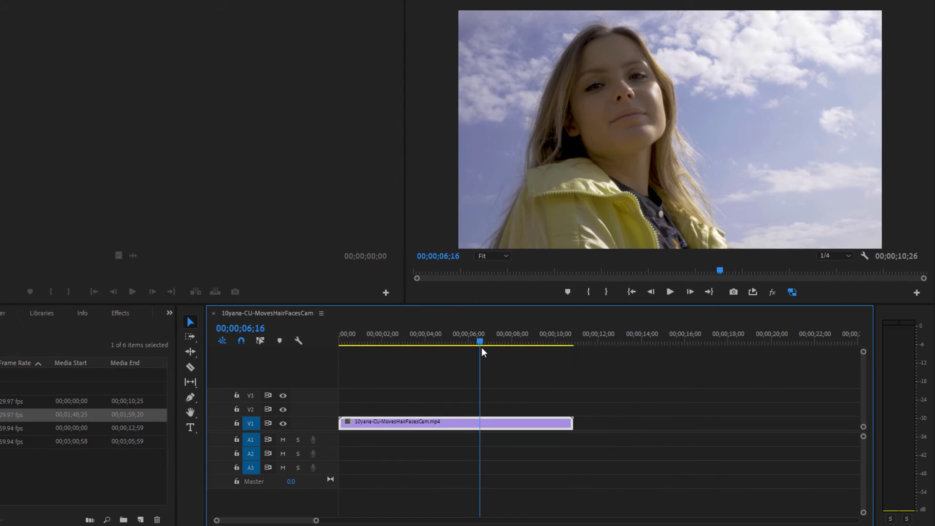
Step: Split the clip on V1 with the Razor tool at about 00;00;05;22 and check both segments by selecting each one
{"action": "left_click_drag", "start_coordinate": [481, 347], "coordinate": [464, 352]}
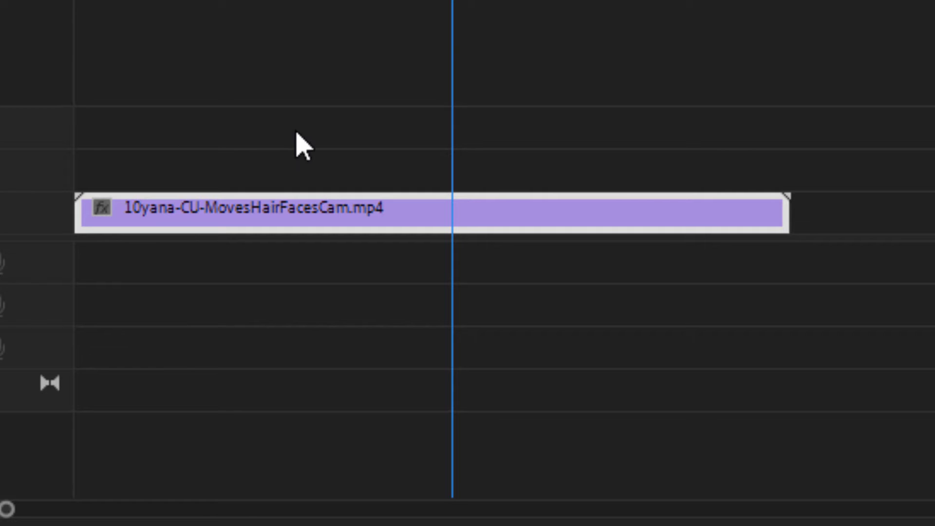
{"action": "key", "text": "c"}
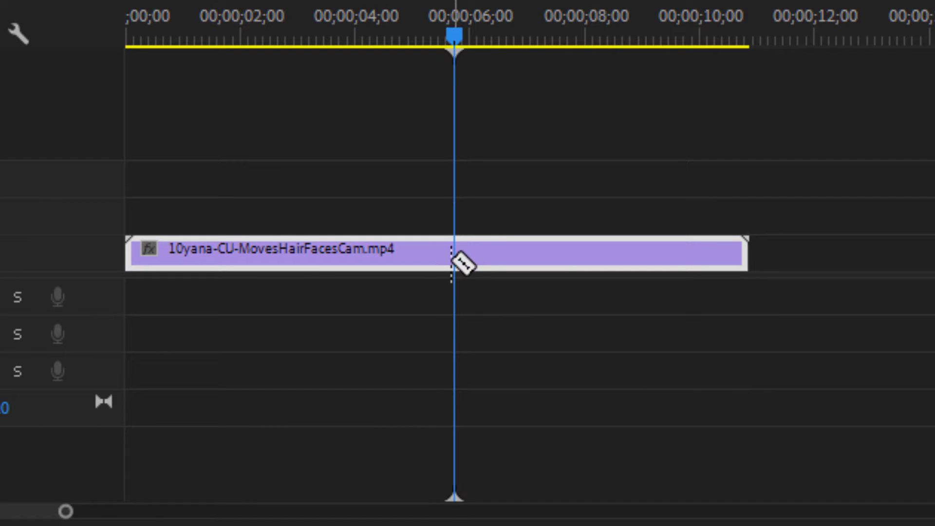
{"action": "left_click", "coordinate": [458, 254]}
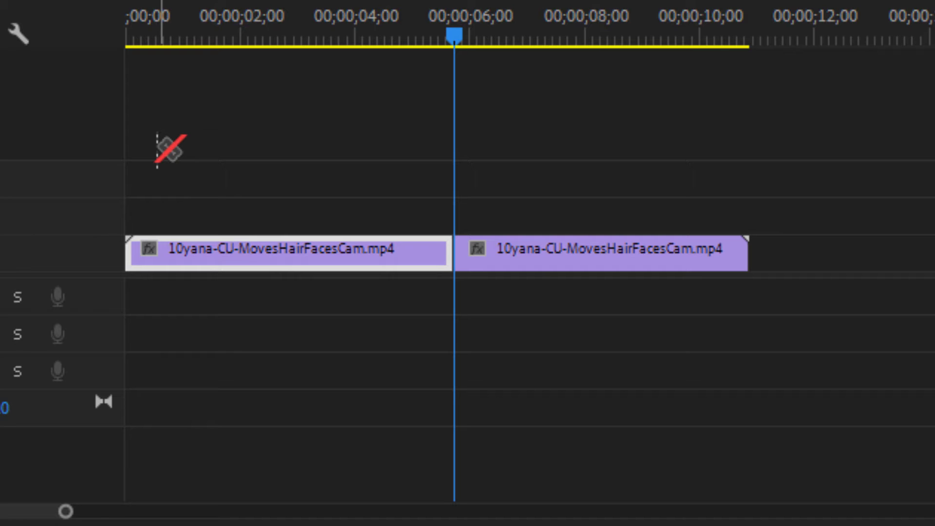
{"action": "key", "text": "v"}
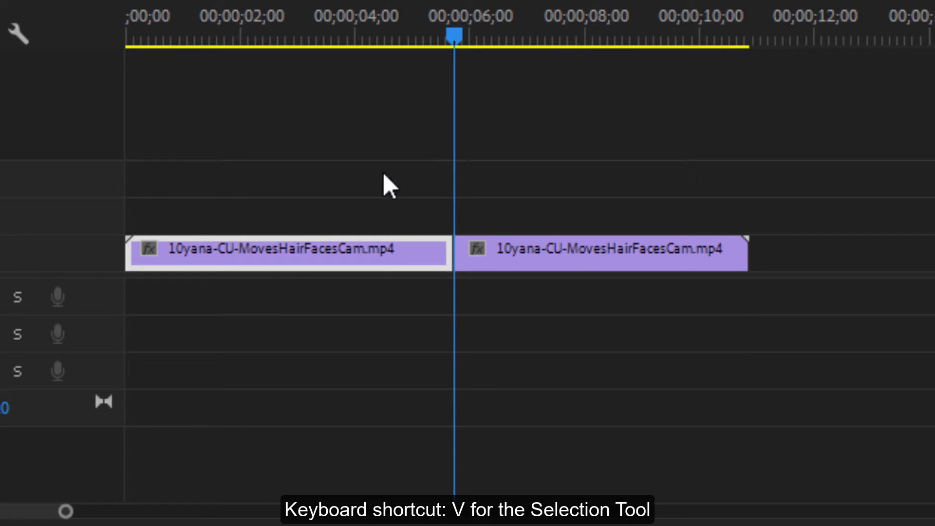
{"action": "left_click", "coordinate": [654, 261]}
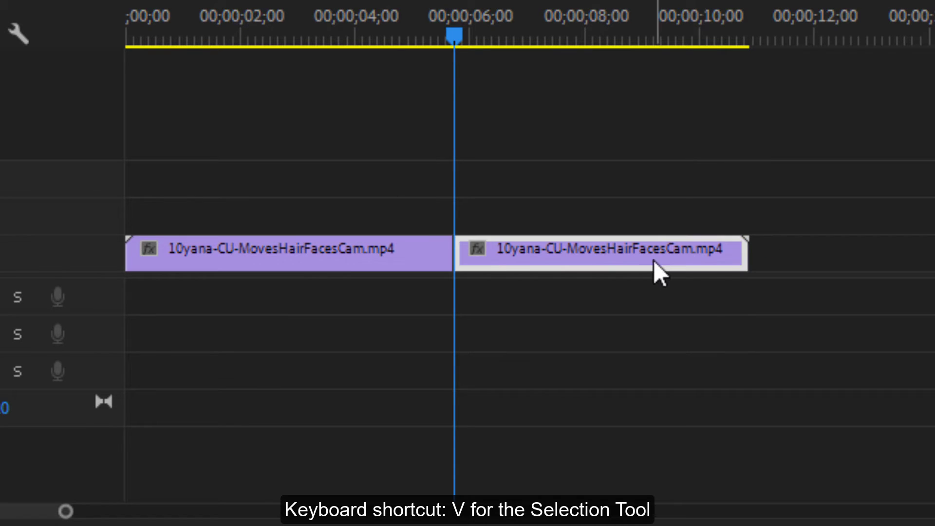
{"action": "left_click", "coordinate": [343, 247]}
{"action": "left_click", "coordinate": [542, 240]}
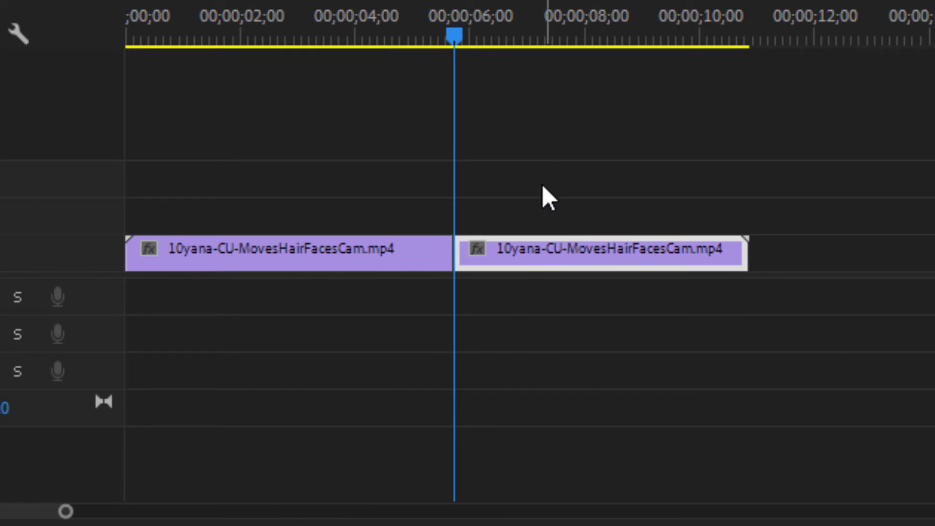
Step: Try deleting the first segment and moving the remaining one to the sequence start, and undo both edits
{"action": "left_click_drag", "start_coordinate": [461, 43], "coordinate": [591, 223]}
{"action": "left_click", "coordinate": [395, 243]}
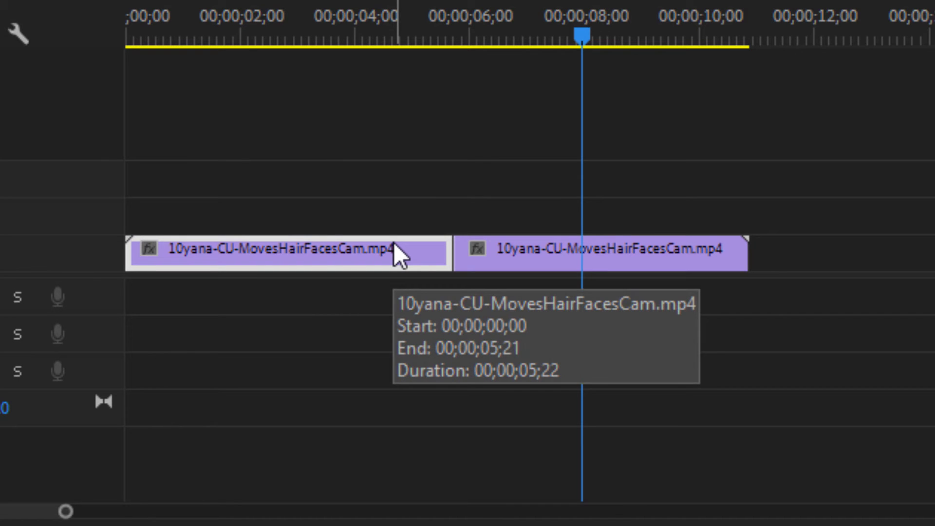
{"action": "key", "text": "Delete"}
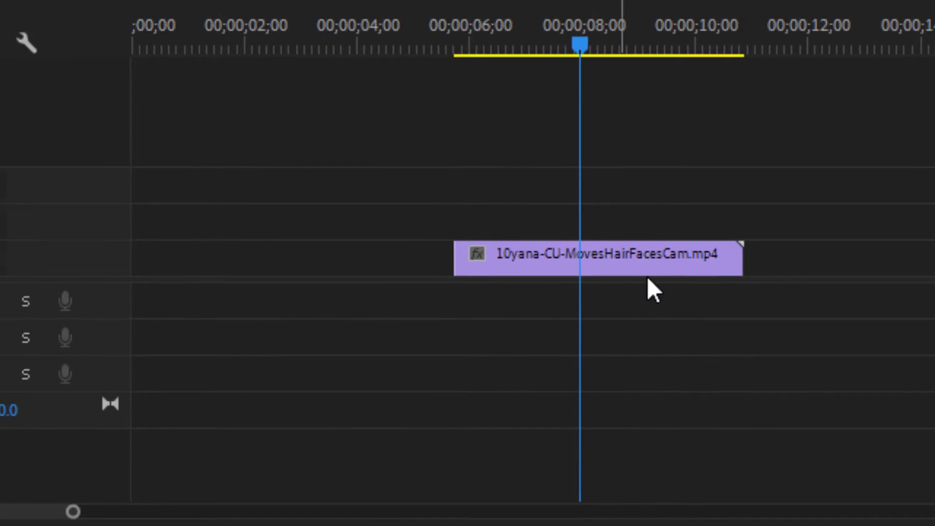
{"action": "left_click_drag", "start_coordinate": [607, 335], "coordinate": [376, 359]}
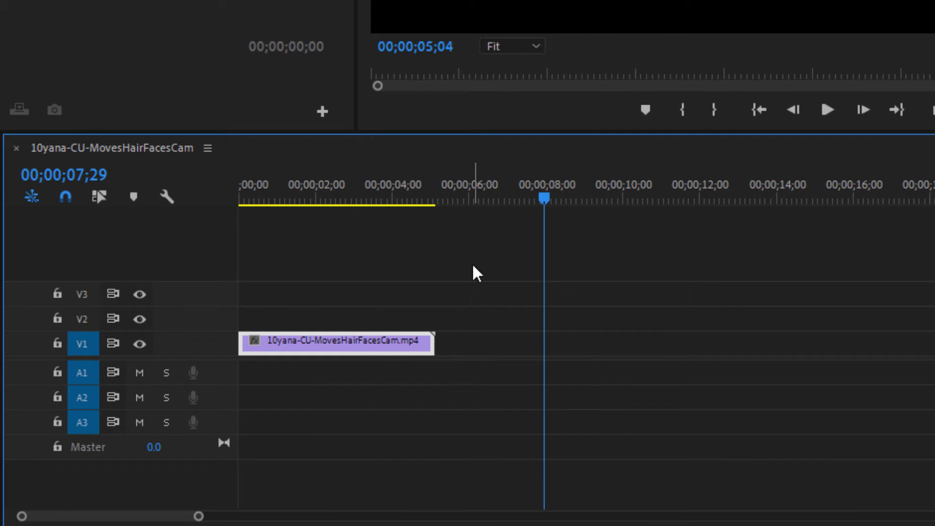
{"action": "key", "text": "ctrl+z"}
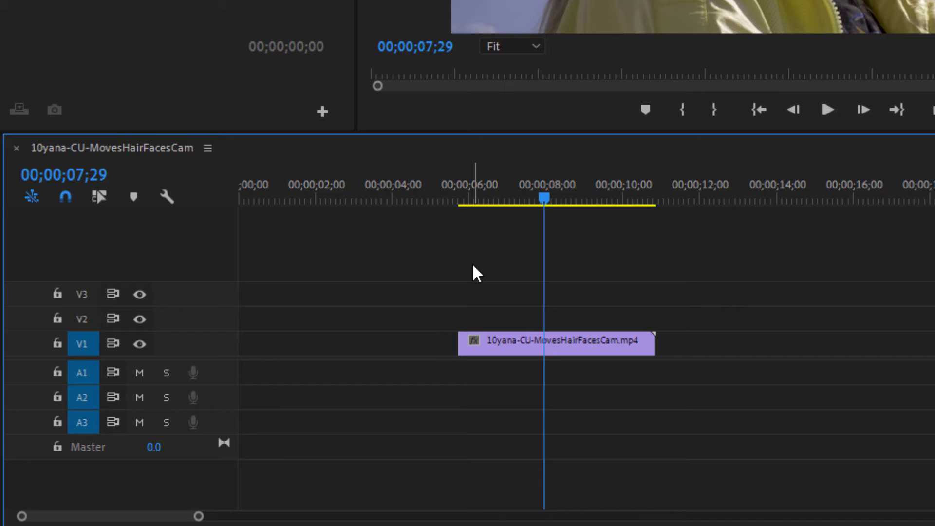
{"action": "key", "text": "ctrl+z"}
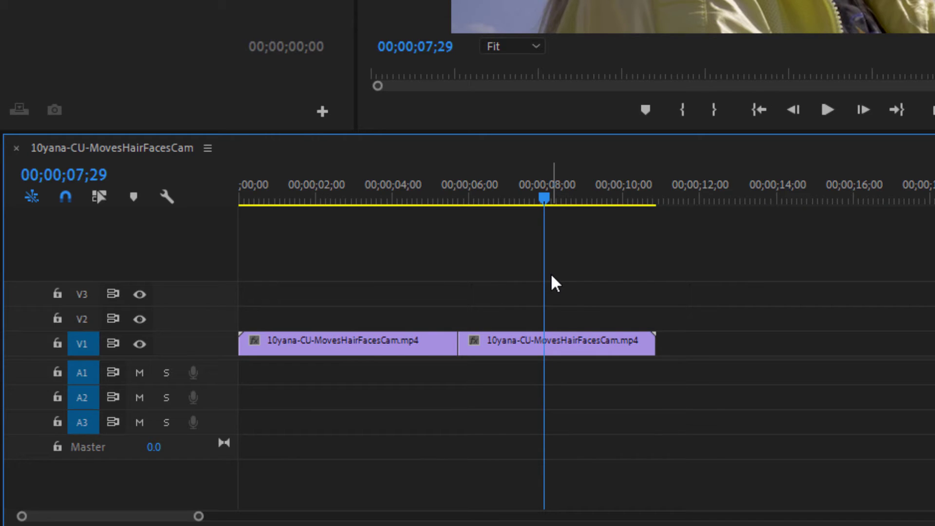
Step: Try a Ripple Delete on the first segment of the split clip and undo it
{"action": "left_click", "coordinate": [561, 339]}
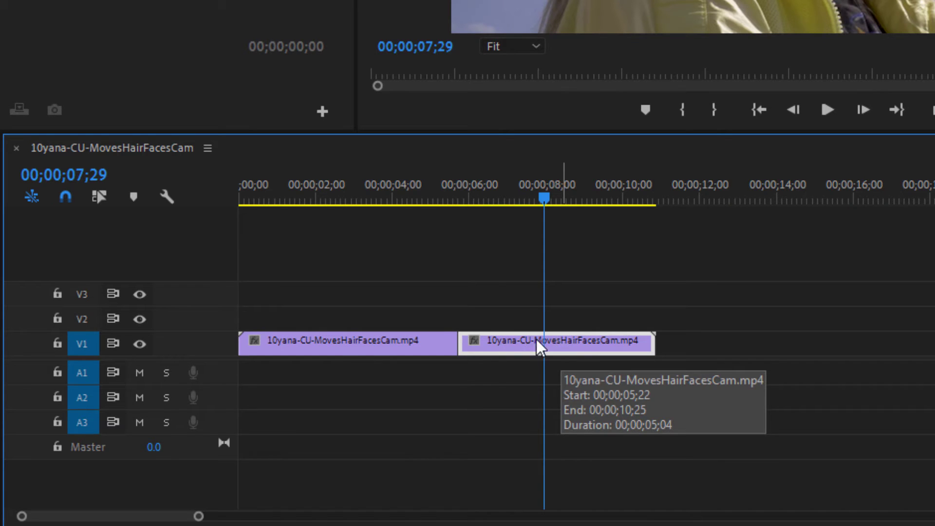
{"action": "left_click", "coordinate": [349, 339]}
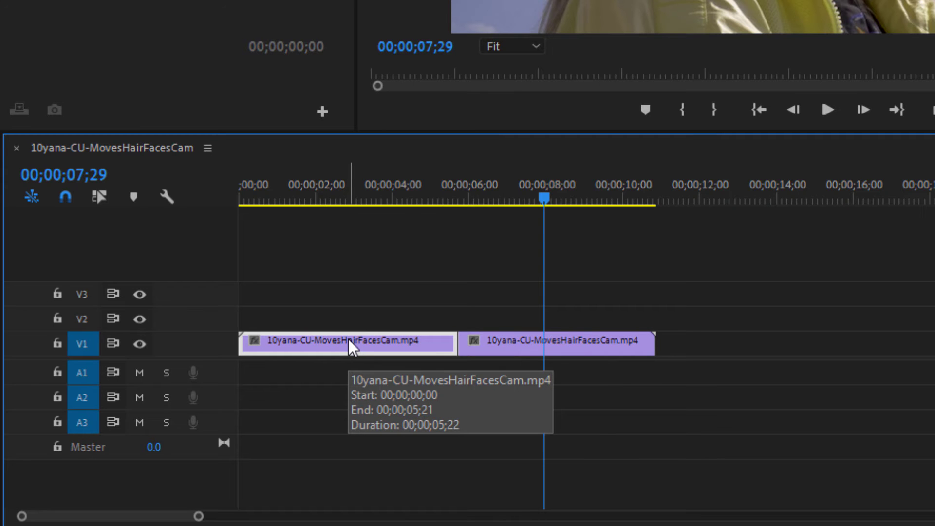
{"action": "right_click", "coordinate": [349, 339]}
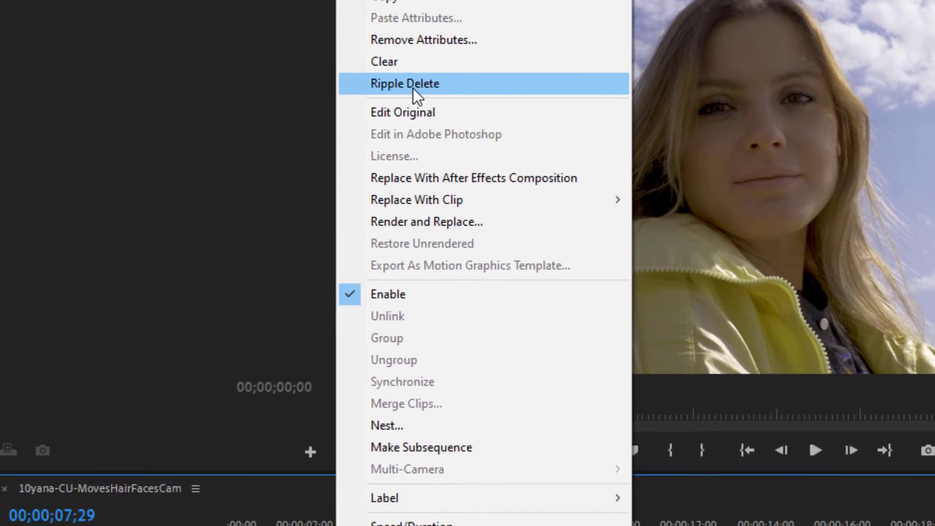
{"action": "left_click", "coordinate": [402, 132]}
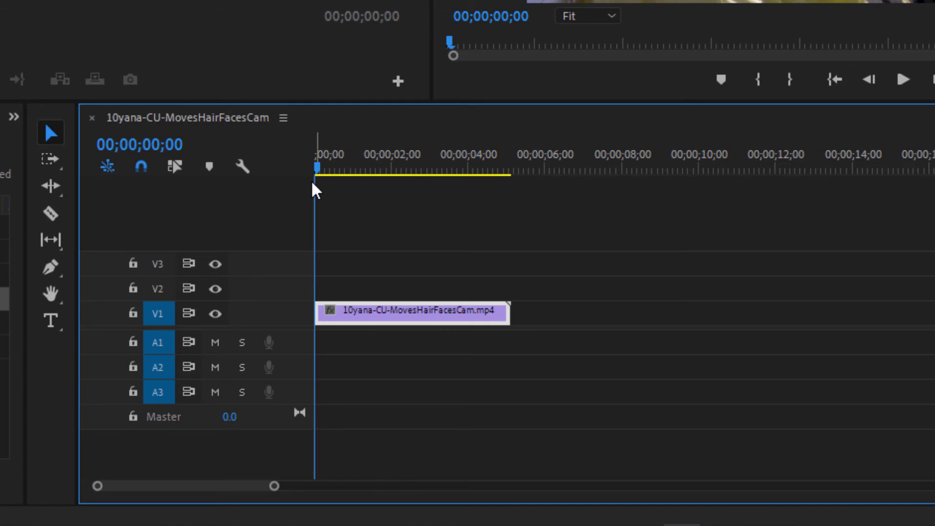
{"action": "key", "text": "ctrl+z"}
{"action": "key", "text": "ctrl+z"}
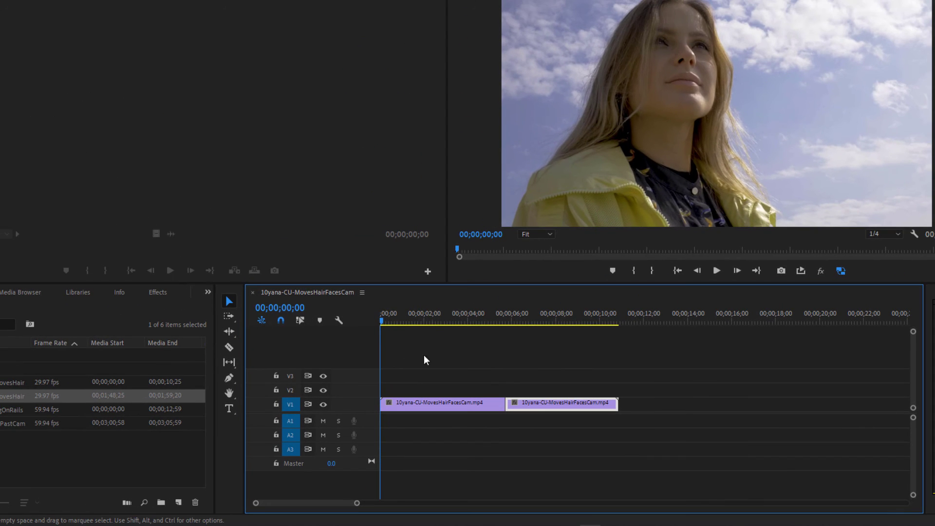
Step: Ripple delete the first segment on V1 to close the gap at the sequence start
{"action": "left_click", "coordinate": [465, 403]}
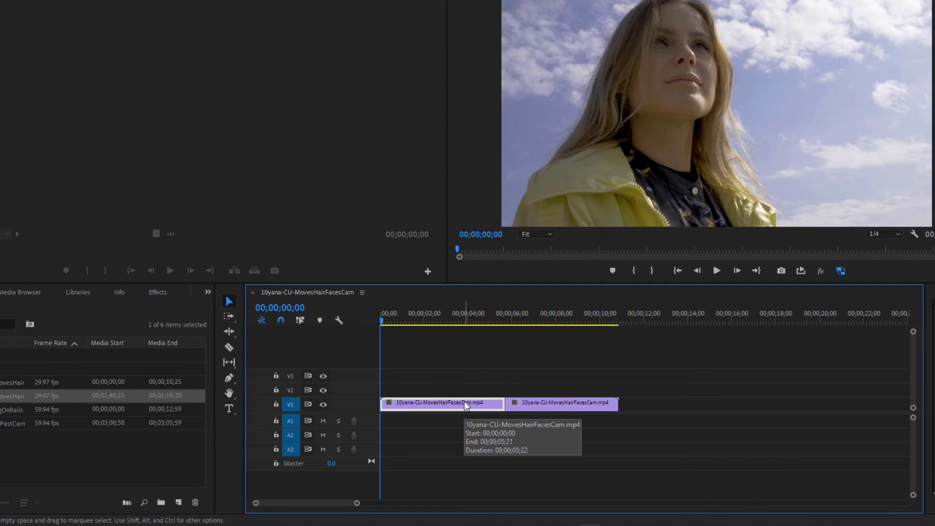
{"action": "right_click", "coordinate": [464, 403]}
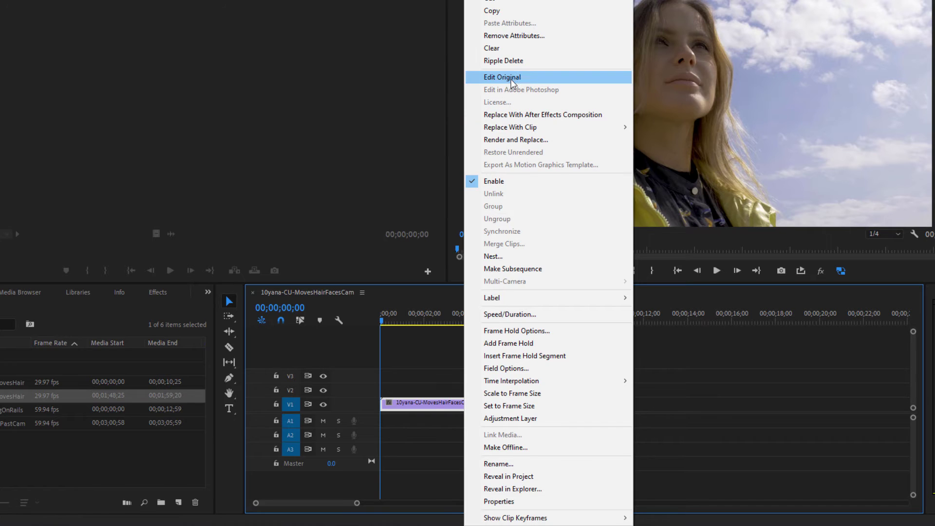
{"action": "left_click", "coordinate": [510, 63]}
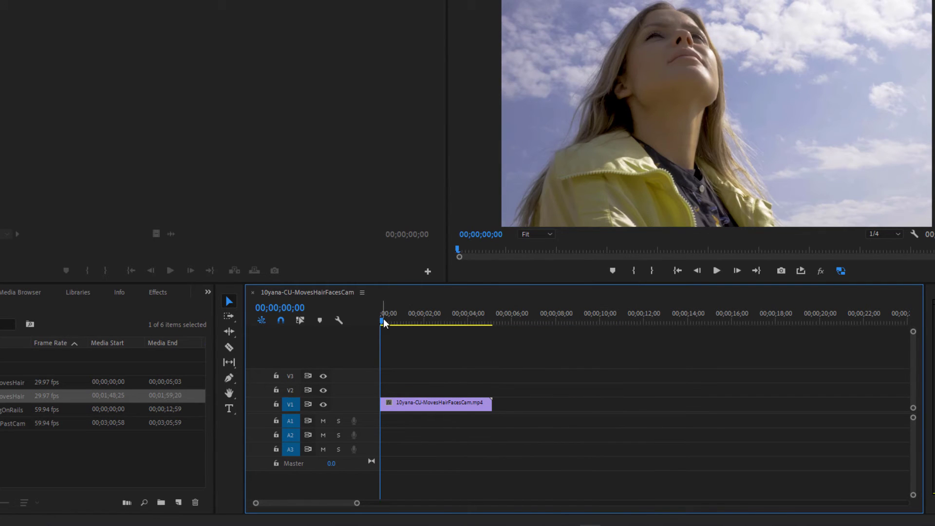
Step: Scrub and briefly play the shortened sequence from its beginning, and return the playhead to the start
{"action": "left_click_drag", "start_coordinate": [384, 318], "coordinate": [434, 325]}
{"action": "key", "text": "Home"}
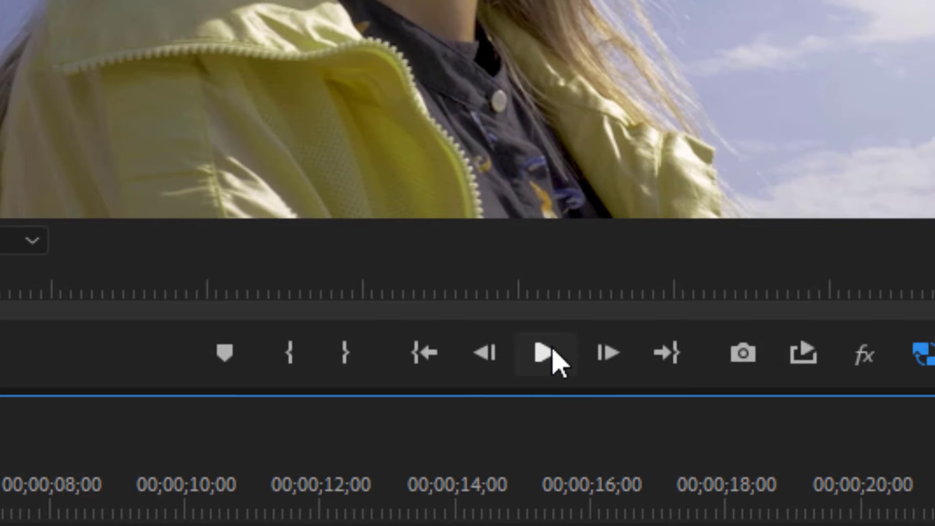
{"action": "left_click", "coordinate": [553, 350]}
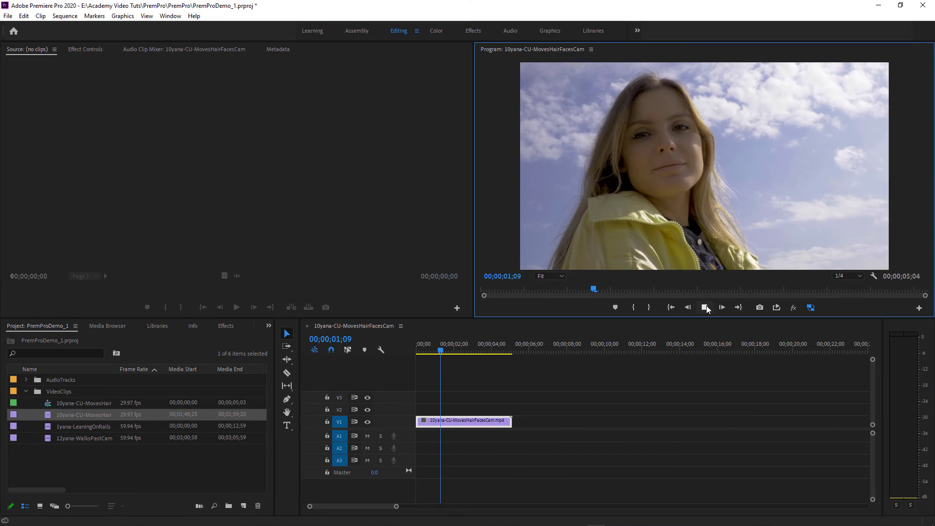
{"action": "left_click", "coordinate": [704, 308]}
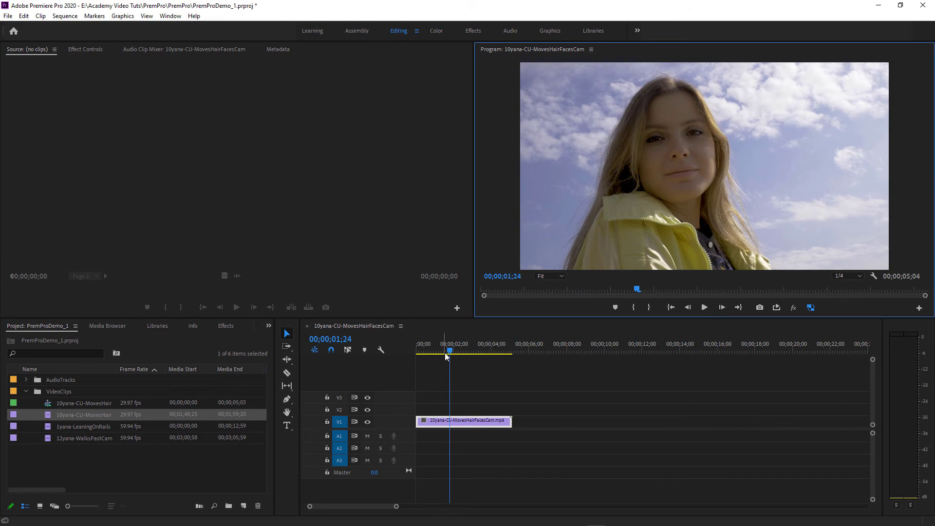
{"action": "left_click_drag", "start_coordinate": [448, 352], "coordinate": [404, 356]}
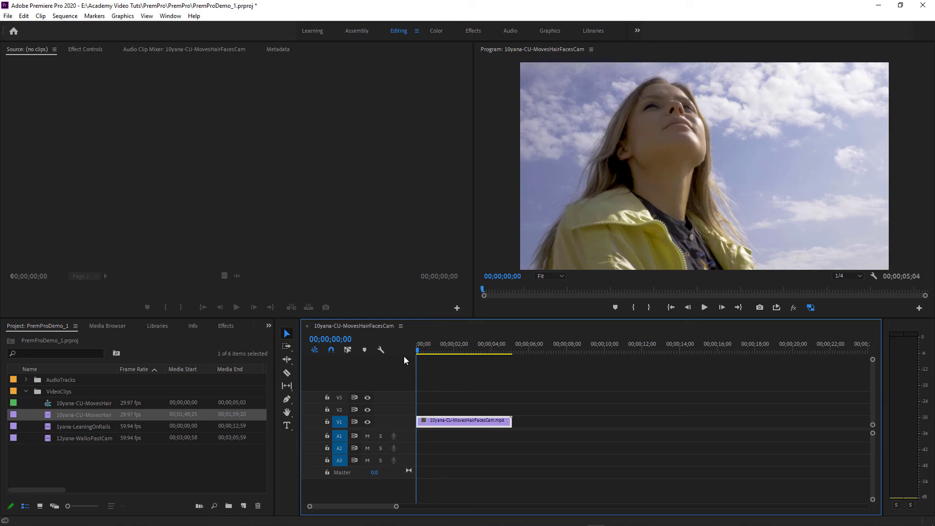
Step: Play the sequence again up to about 00;00;04;13, stop it, and bring the playhead back to 00;00;00;00
{"action": "left_click", "coordinate": [444, 379]}
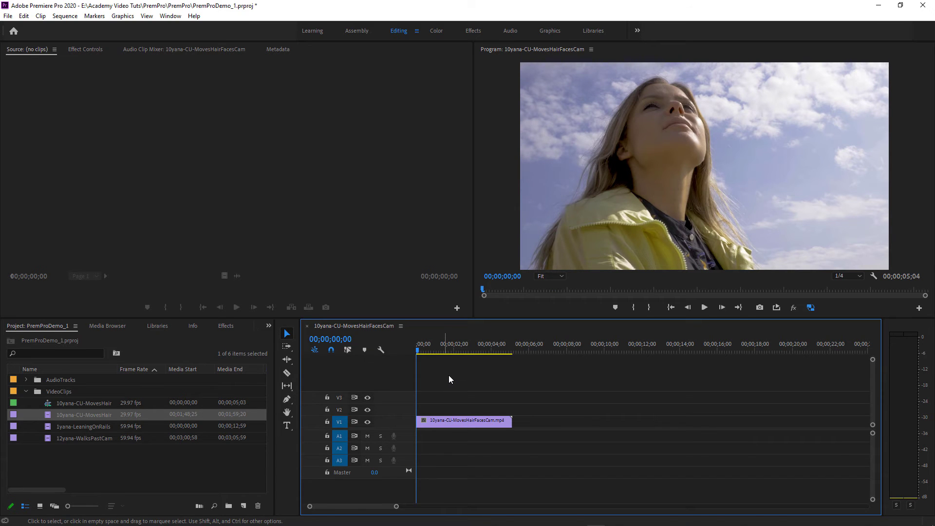
{"action": "key", "text": "space"}
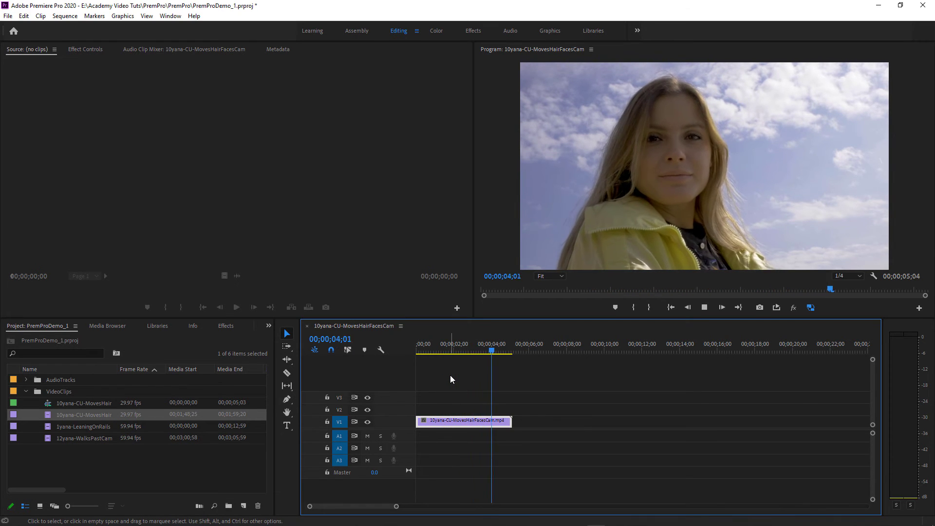
{"action": "key", "text": "space"}
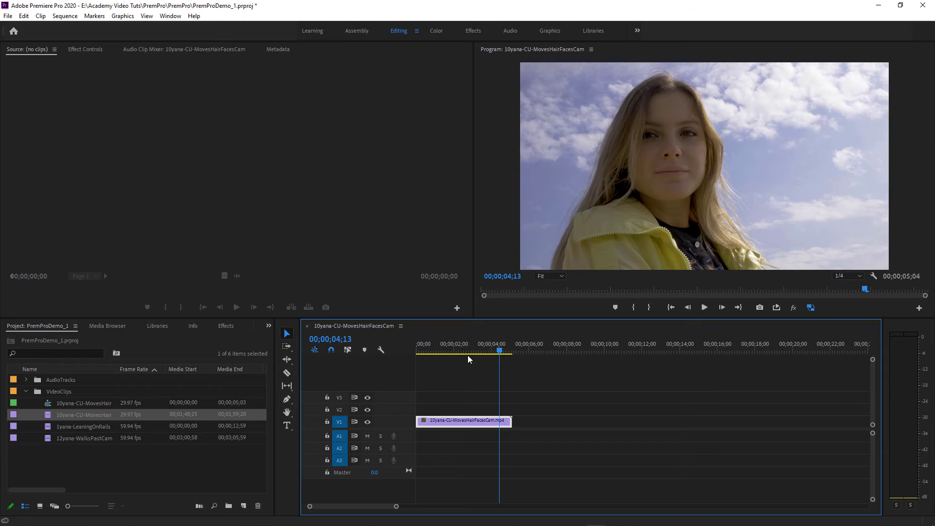
{"action": "left_click_drag", "start_coordinate": [468, 355], "coordinate": [395, 360]}
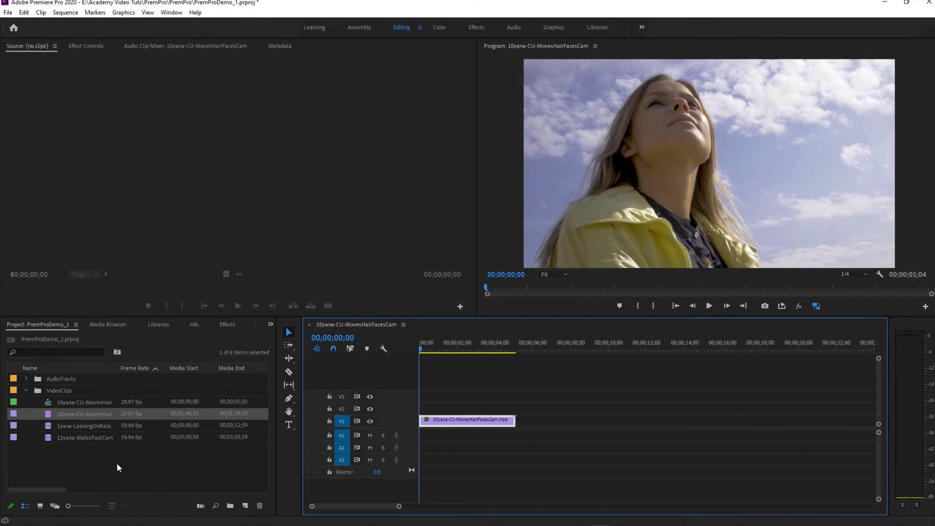
Step: Place the untrimmed 10yana-CU-MovesHairFacesCam clip on V2 above the trimmed one to compare their lengths, and delete the V2 copy
{"action": "left_click", "coordinate": [115, 463]}
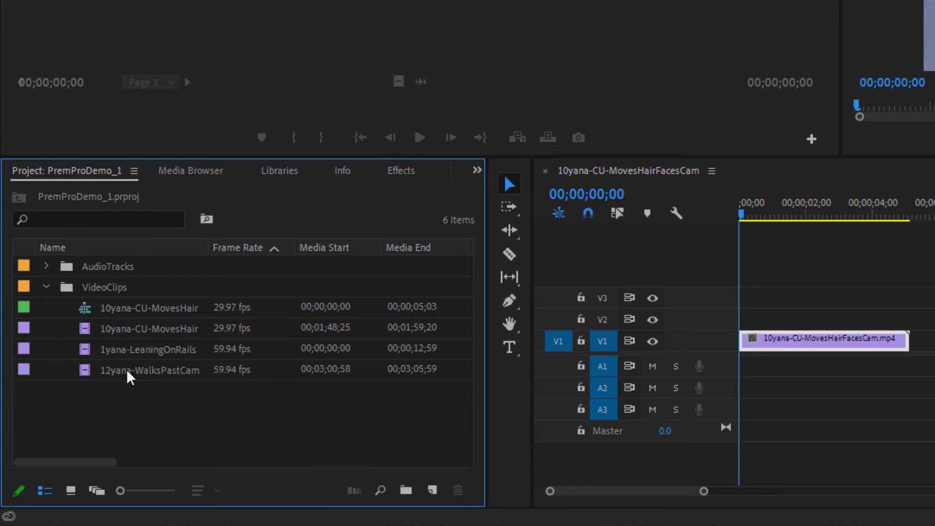
{"action": "left_click", "coordinate": [84, 328]}
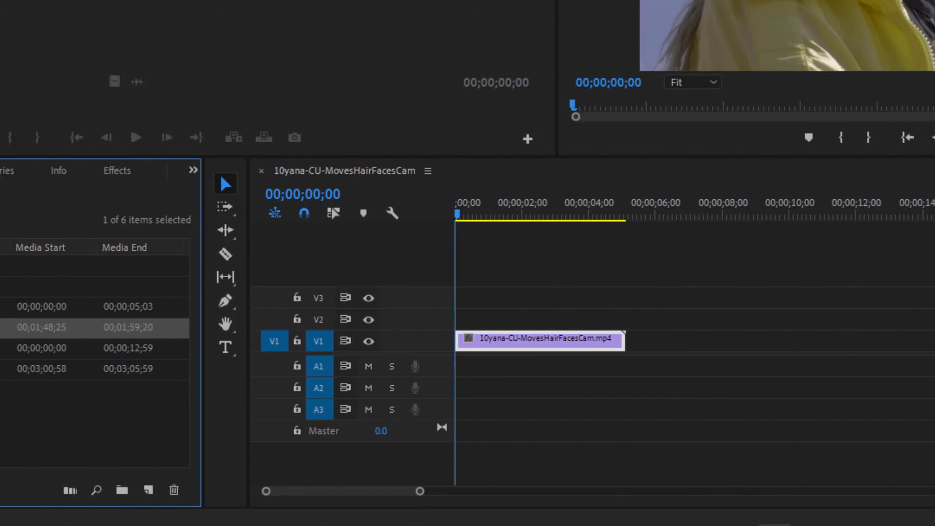
{"action": "left_click_drag", "start_coordinate": [5, 328], "coordinate": [642, 395]}
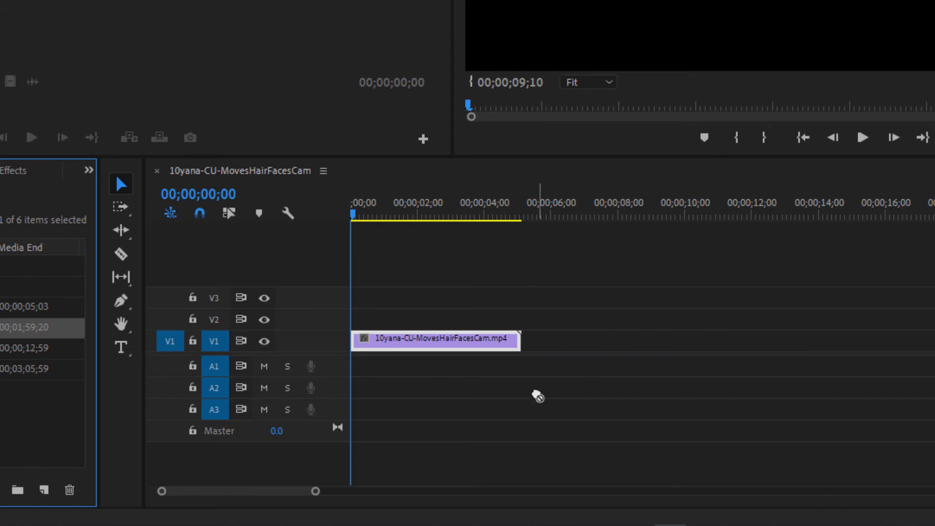
{"action": "left_click_drag", "start_coordinate": [537, 396], "coordinate": [344, 323]}
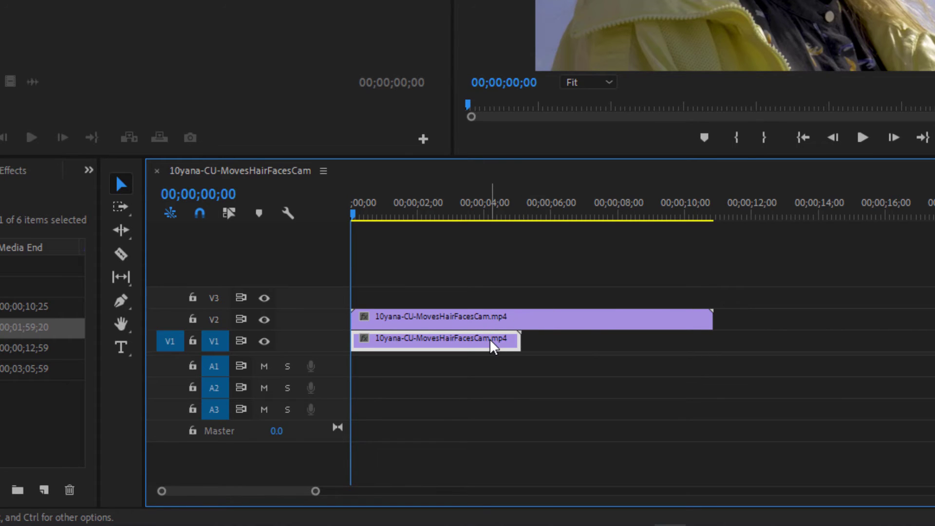
{"action": "left_click", "coordinate": [488, 328]}
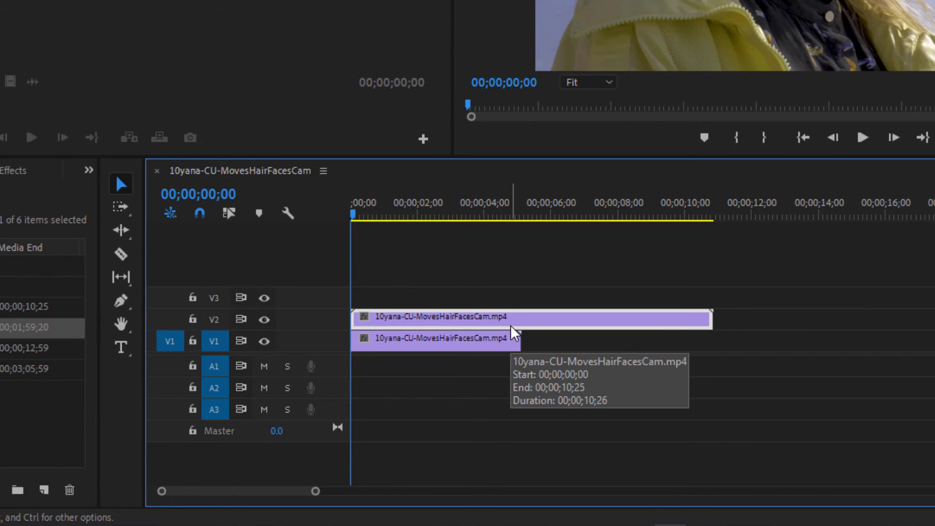
{"action": "key", "text": "Delete"}
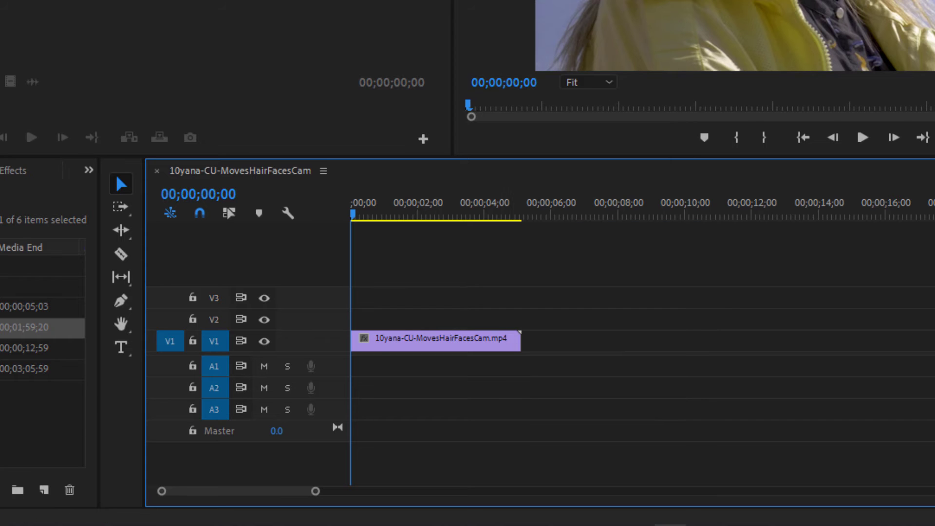
Step: Rename the 10yana-CU-MovesHairFacesCam sequence in the VideoClips bin as Sequence 1
{"action": "left_click", "coordinate": [164, 350]}
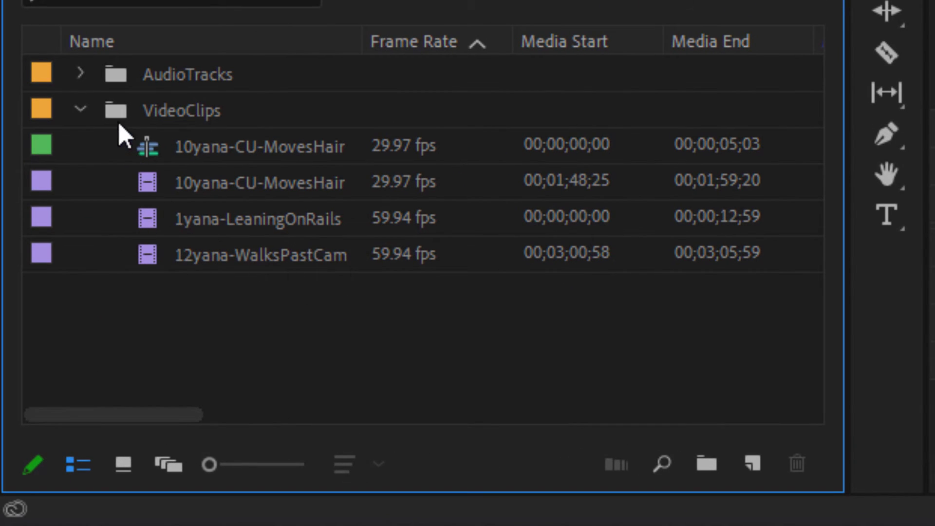
{"action": "left_click", "coordinate": [151, 147]}
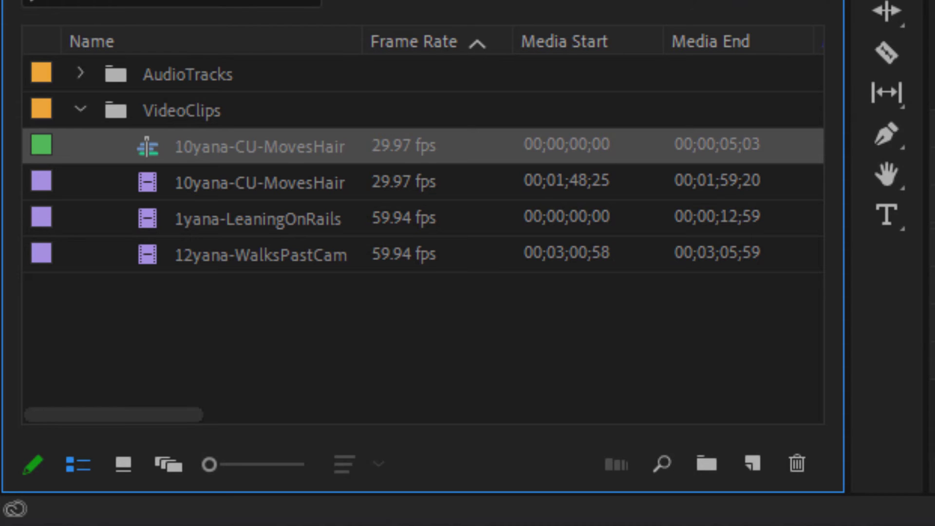
{"action": "left_click", "coordinate": [235, 138]}
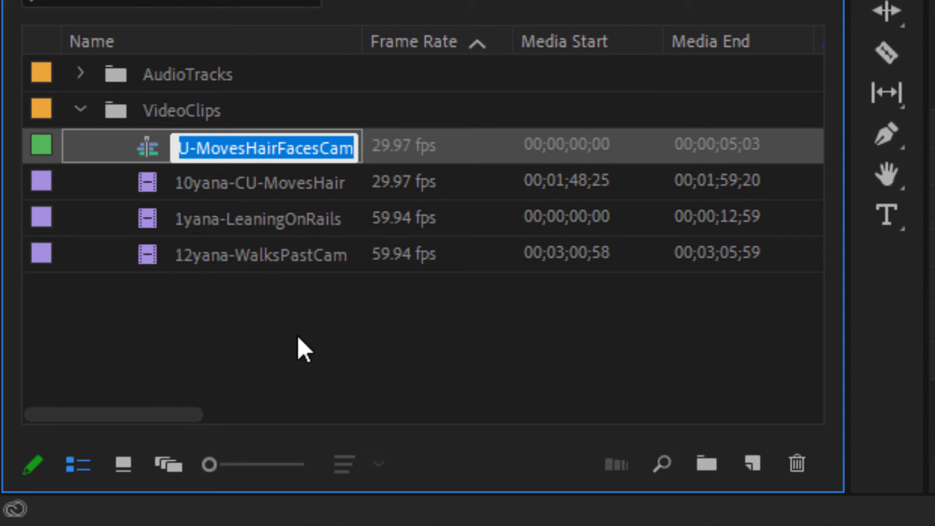
{"action": "type", "text": "Sequ"}
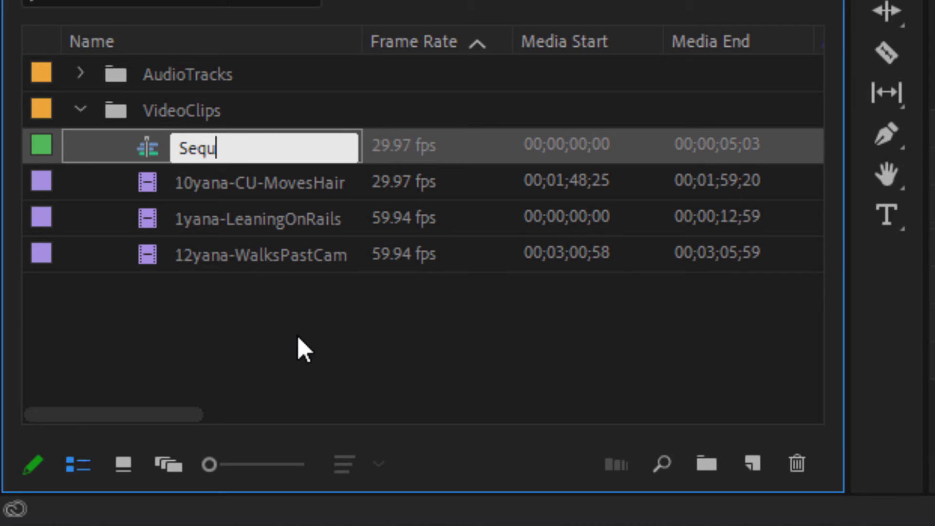
{"action": "type", "text": "ence 1"}
{"action": "left_click", "coordinate": [285, 368]}
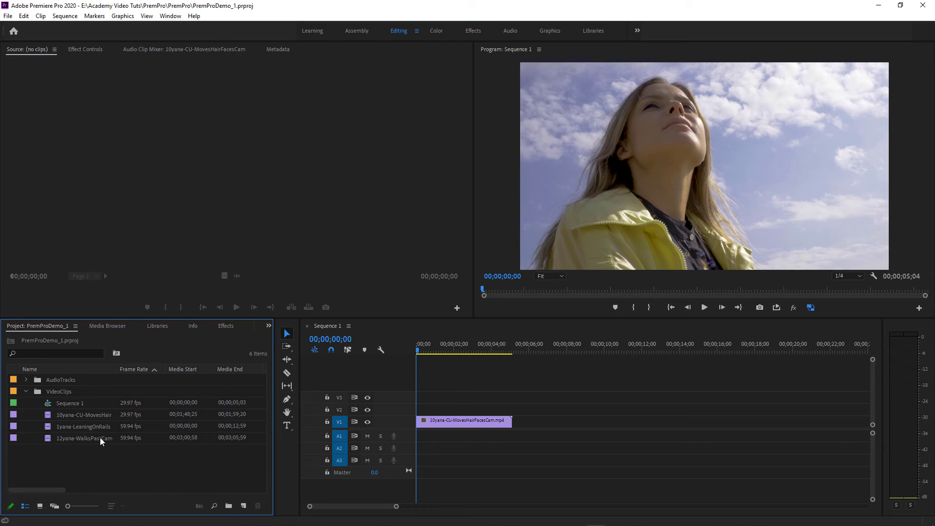
Step: Move the V1 clip to about 00;00;09;00, extend its start to restore the trimmed footage, and move it back to the sequence start
{"action": "left_click", "coordinate": [522, 446]}
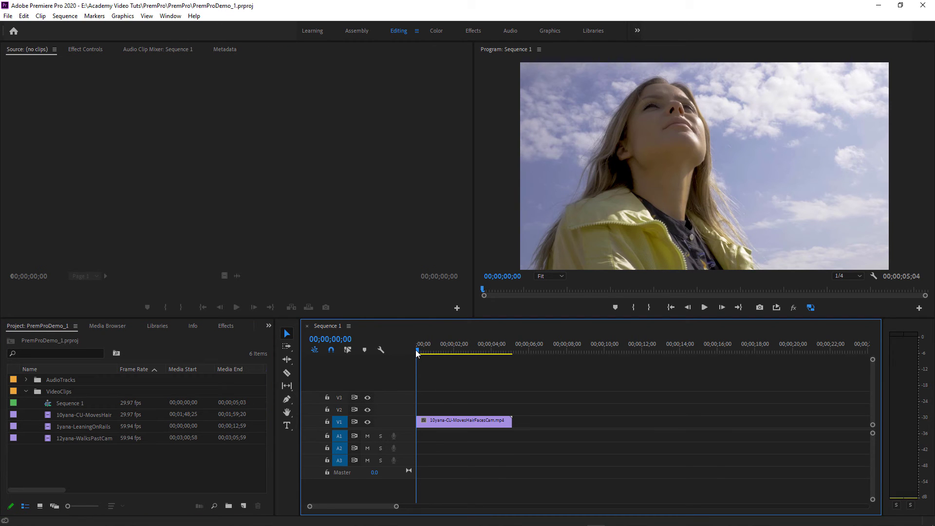
{"action": "left_click_drag", "start_coordinate": [418, 353], "coordinate": [472, 350]}
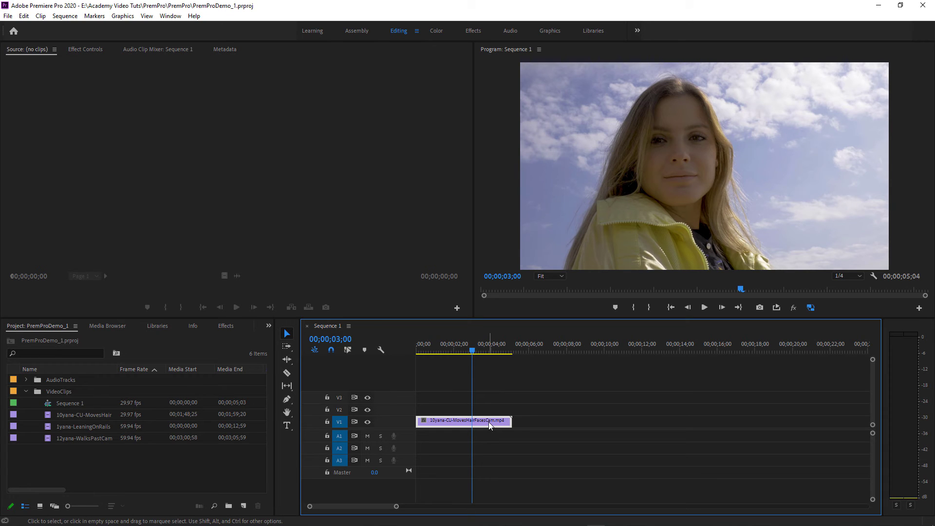
{"action": "left_click_drag", "start_coordinate": [490, 425], "coordinate": [658, 428]}
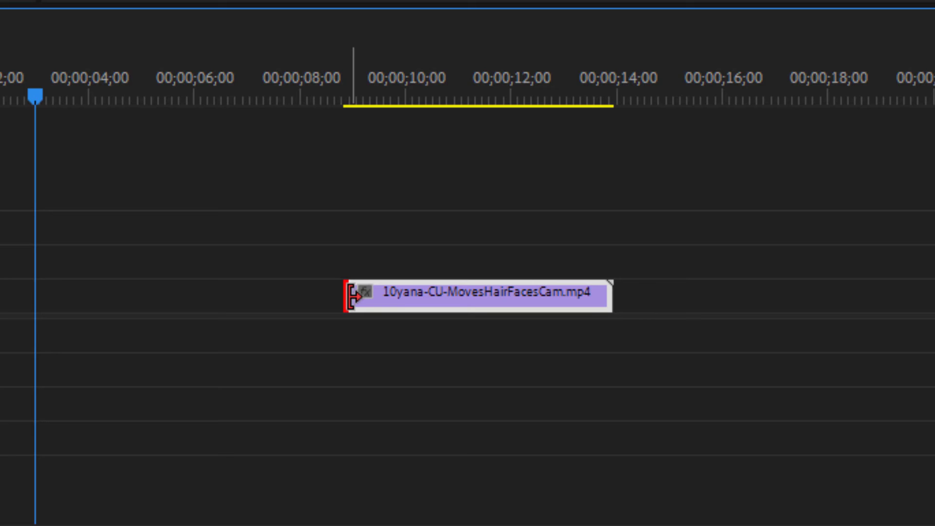
{"action": "left_click_drag", "start_coordinate": [353, 295], "coordinate": [41, 294]}
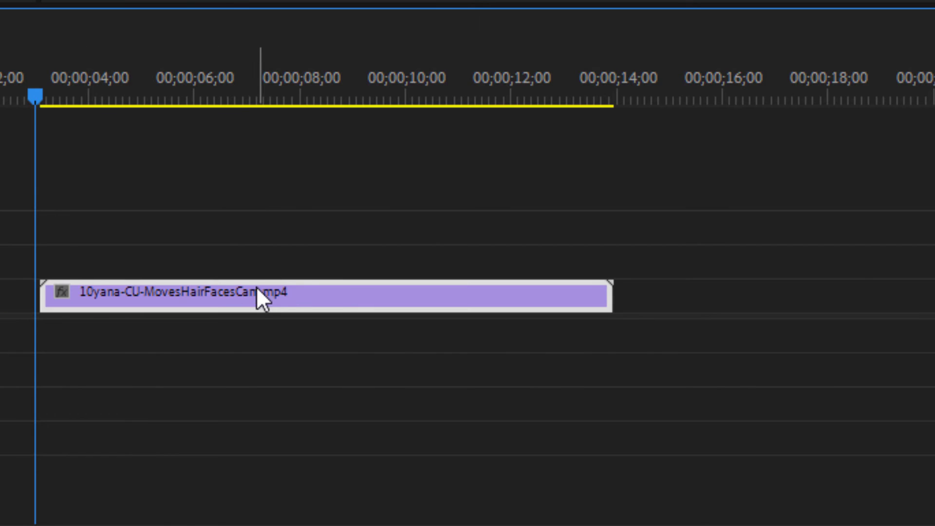
{"action": "left_click_drag", "start_coordinate": [258, 292], "coordinate": [61, 279]}
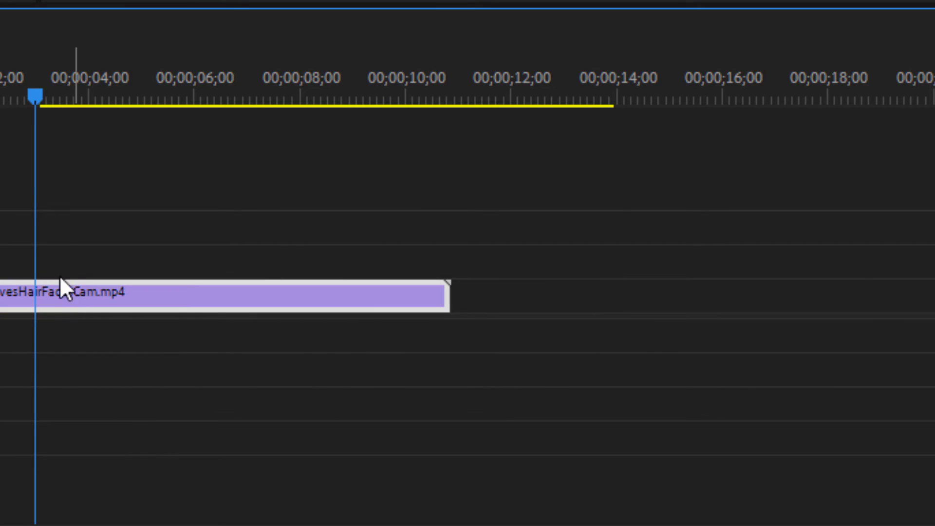
Step: Try to extend the end of the V1 clip beyond its available footage
{"action": "left_click_drag", "start_coordinate": [35, 92], "coordinate": [321, 123]}
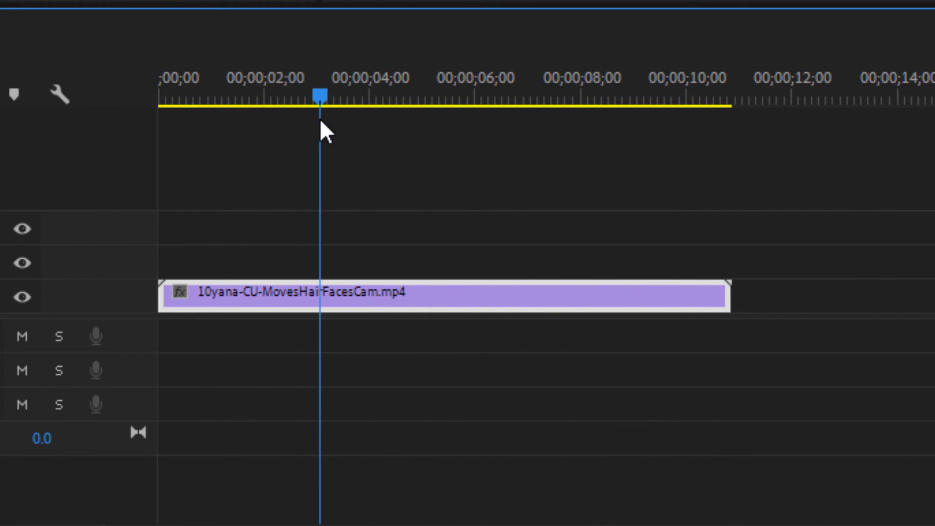
{"action": "left_click", "coordinate": [725, 291]}
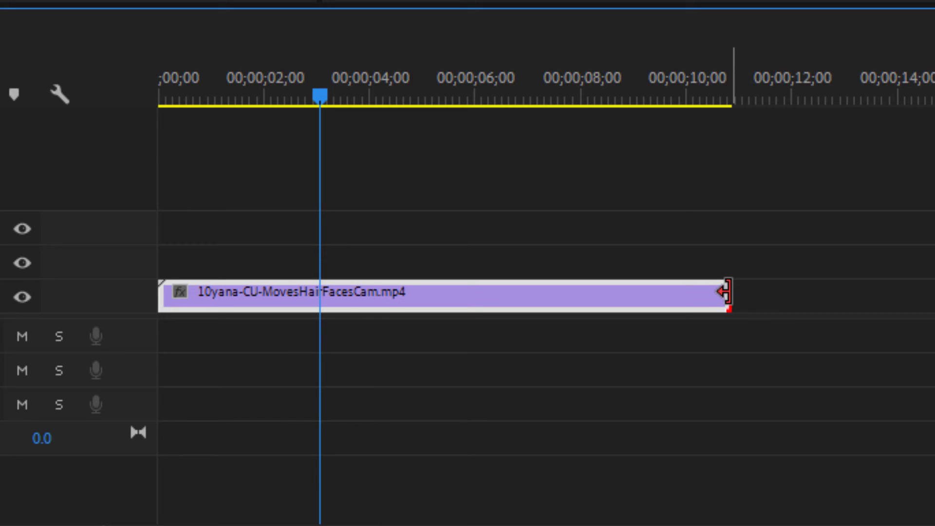
{"action": "mouse_move", "coordinate": [725, 291]}
{"action": "left_mouse_down"}
{"action": "mouse_move", "coordinate": [354, 291]}
{"action": "mouse_move", "coordinate": [812, 314]}
{"action": "left_mouse_up"}
{"action": "left_click_drag", "start_coordinate": [730, 295], "coordinate": [397, 142]}
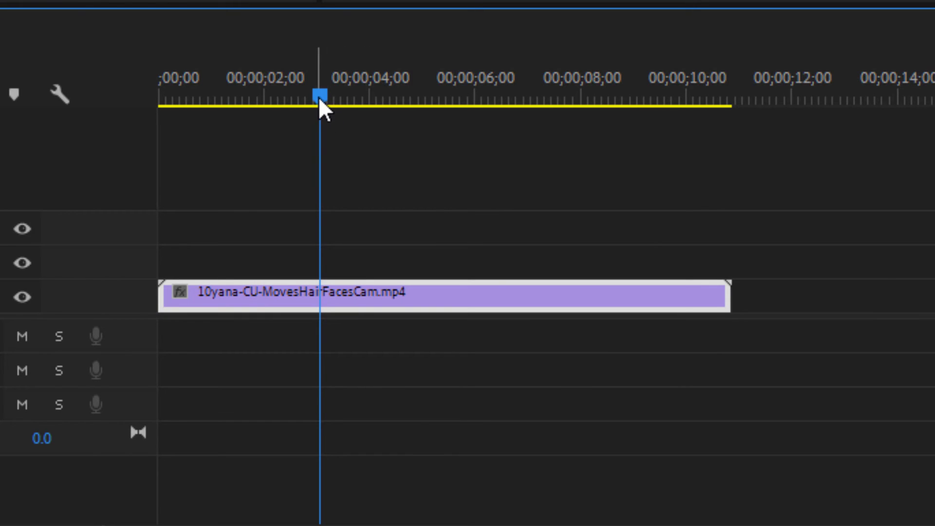
Step: Replace the clip on V1 with 1yana-LeaningOnRails at the sequence start, keeping the existing sequence settings
{"action": "left_click_drag", "start_coordinate": [316, 96], "coordinate": [112, 95]}
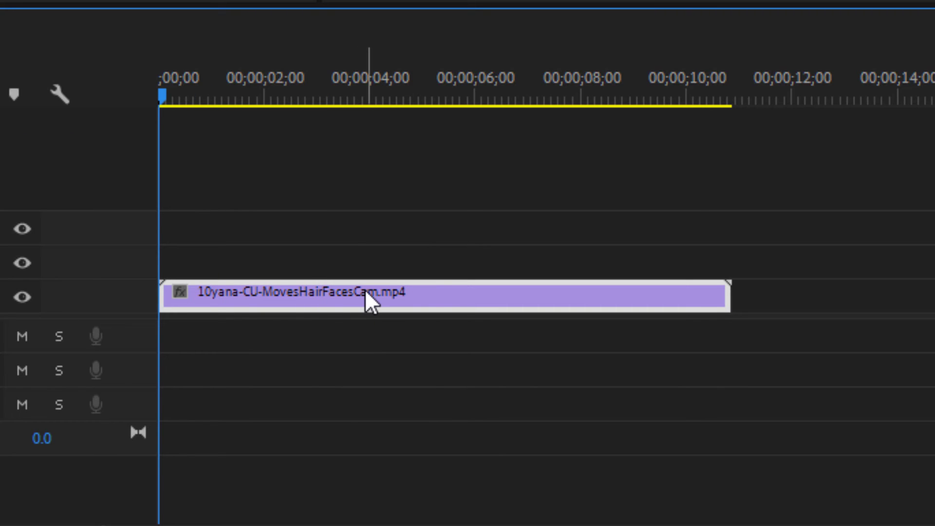
{"action": "key", "text": "Delete"}
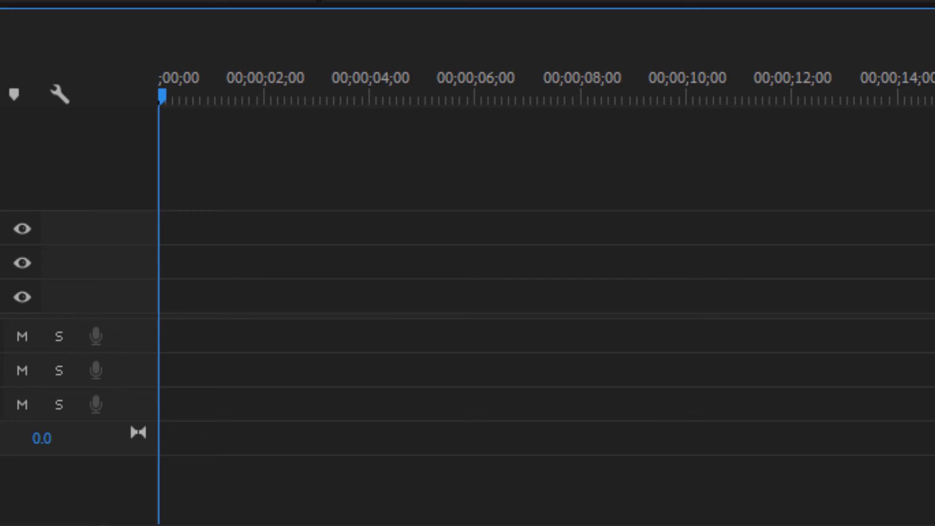
{"action": "left_click_drag", "start_coordinate": [0, 336], "coordinate": [121, 305]}
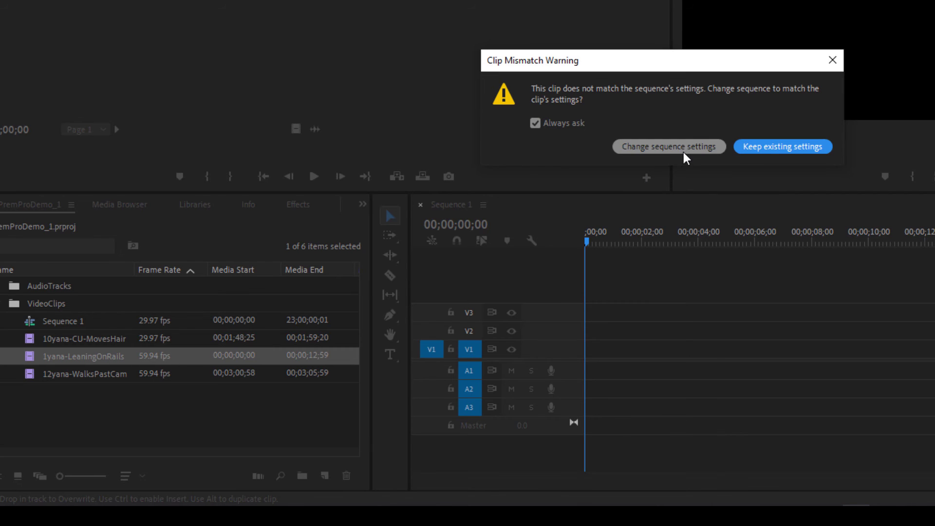
{"action": "left_click", "coordinate": [769, 147]}
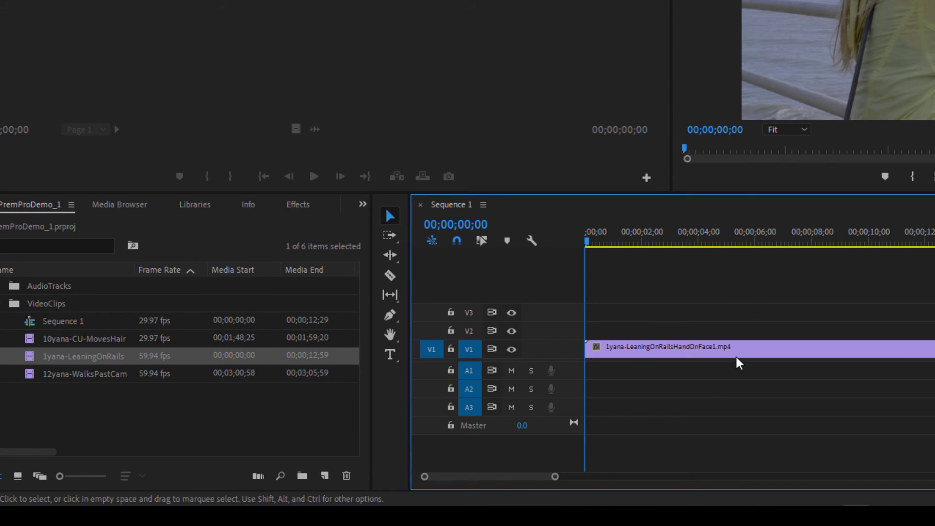
Step: Trim the start of the 1yana-LeaningOnRails clip to 00;00;04;01 and move the clip back to the sequence start
{"action": "left_click_drag", "start_coordinate": [590, 243], "coordinate": [643, 251]}
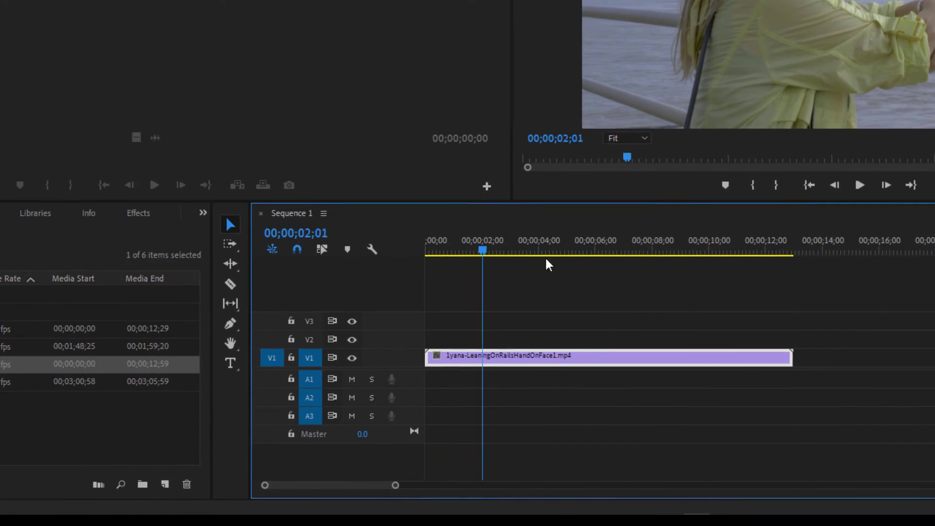
{"action": "key", "text": "Home"}
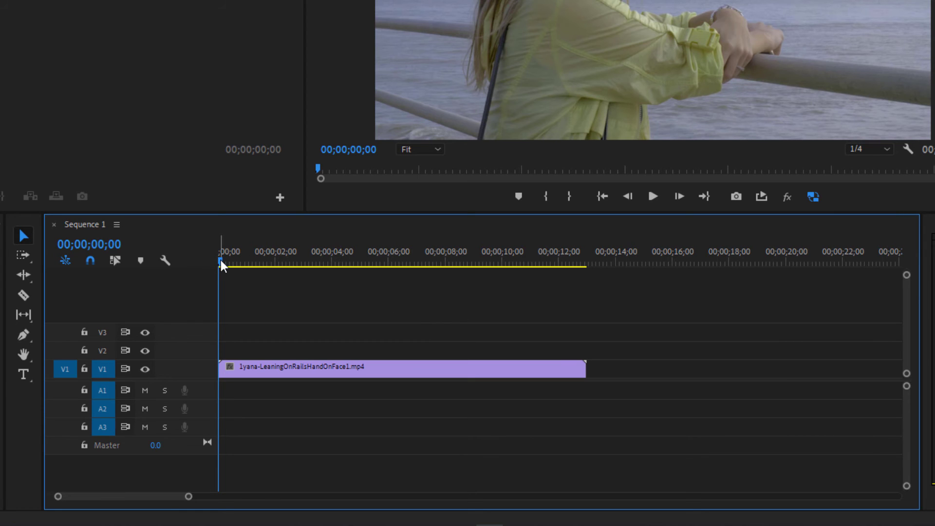
{"action": "left_click_drag", "start_coordinate": [230, 264], "coordinate": [292, 270]}
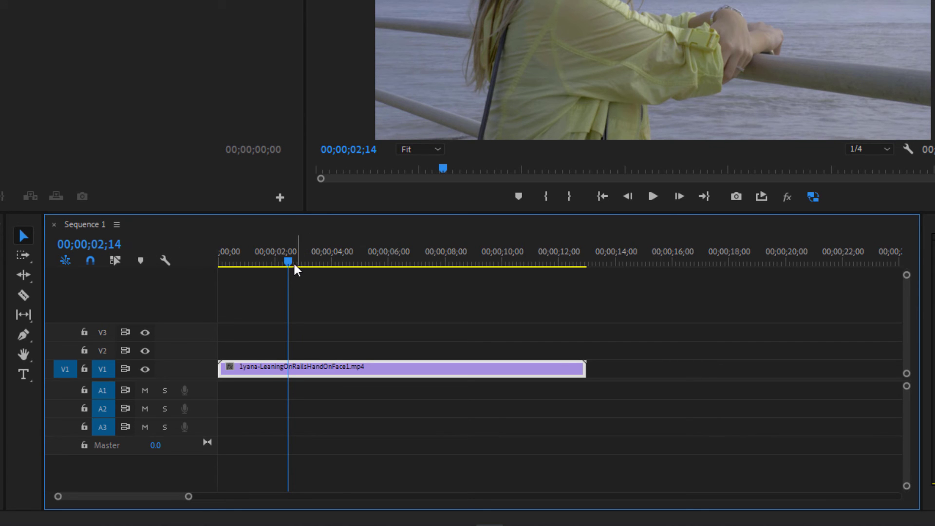
{"action": "left_click_drag", "start_coordinate": [288, 260], "coordinate": [454, 285]}
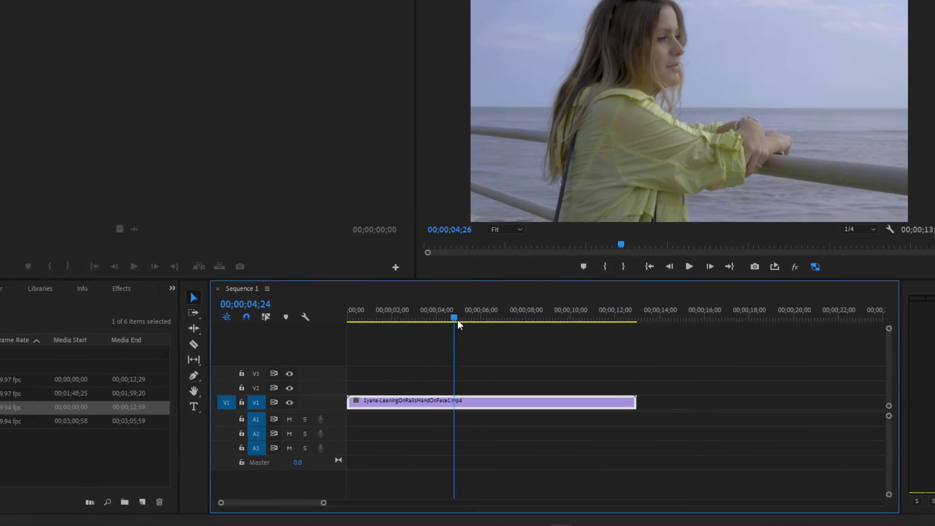
{"action": "left_click_drag", "start_coordinate": [543, 341], "coordinate": [459, 336]}
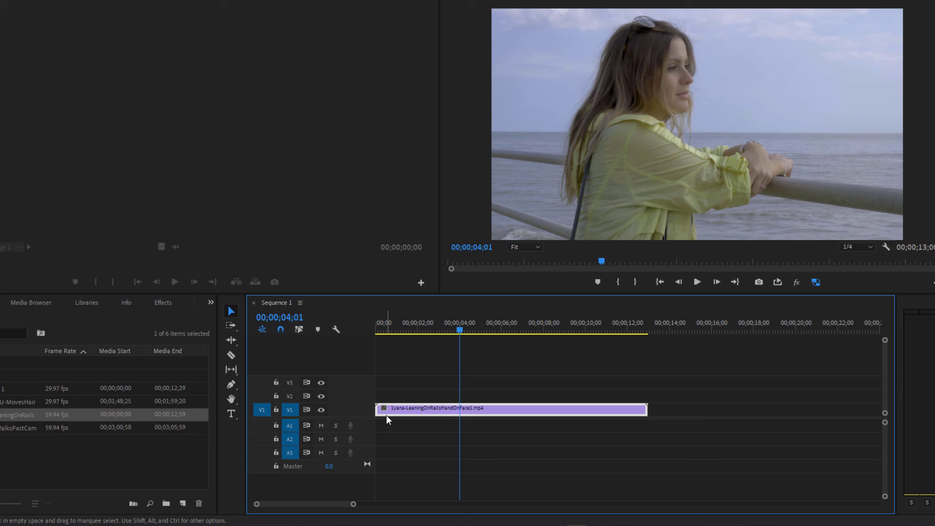
{"action": "left_click_drag", "start_coordinate": [381, 409], "coordinate": [460, 411]}
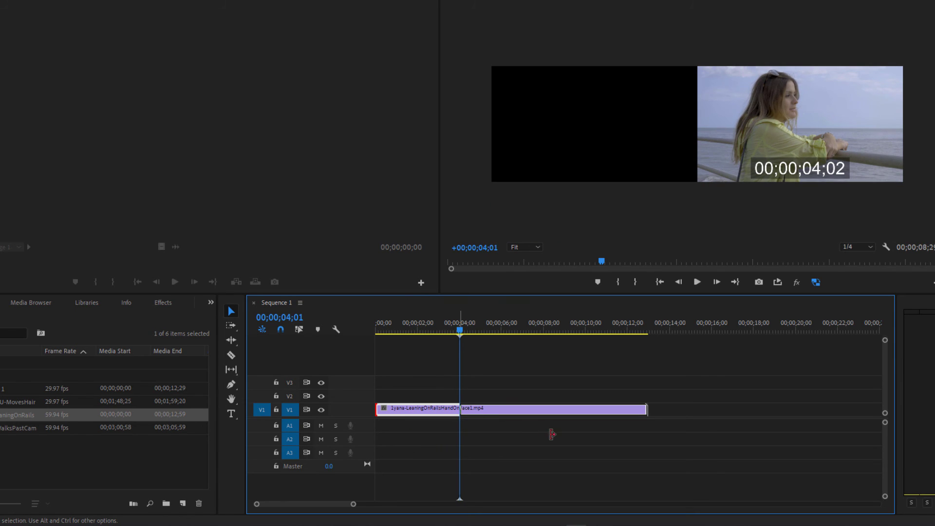
{"action": "left_click_drag", "start_coordinate": [541, 408], "coordinate": [451, 413]}
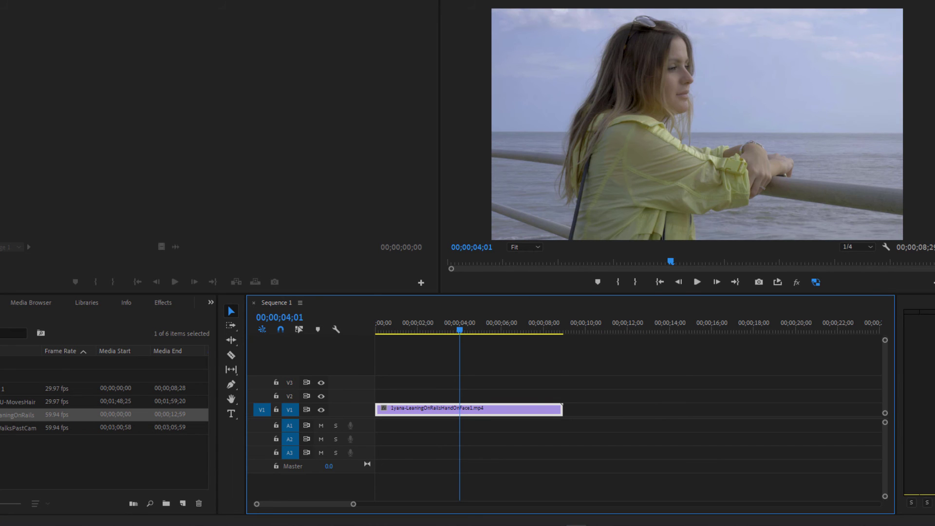
Step: Trim the end of the V1 clip back to about 00;00;05;13 and scrub past the new end point
{"action": "left_click_drag", "start_coordinate": [460, 329], "coordinate": [560, 332]}
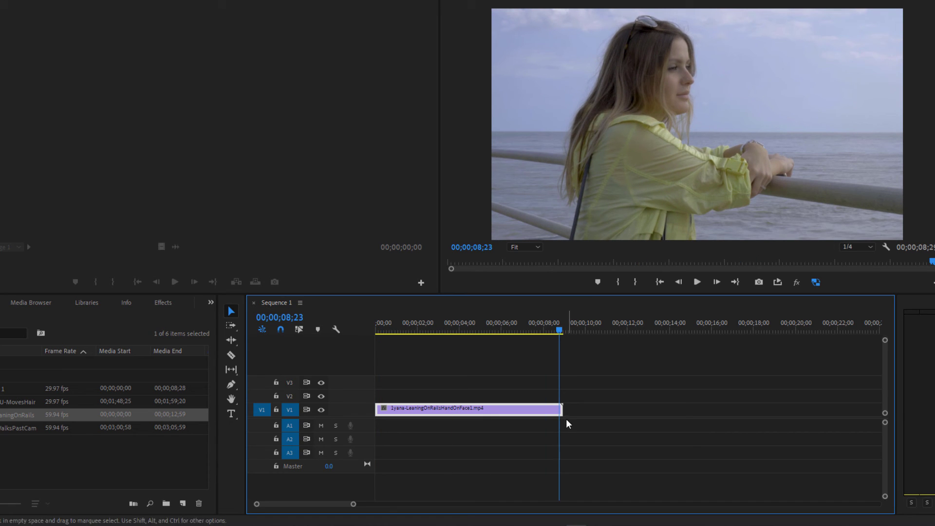
{"action": "left_click_drag", "start_coordinate": [558, 409], "coordinate": [488, 409]}
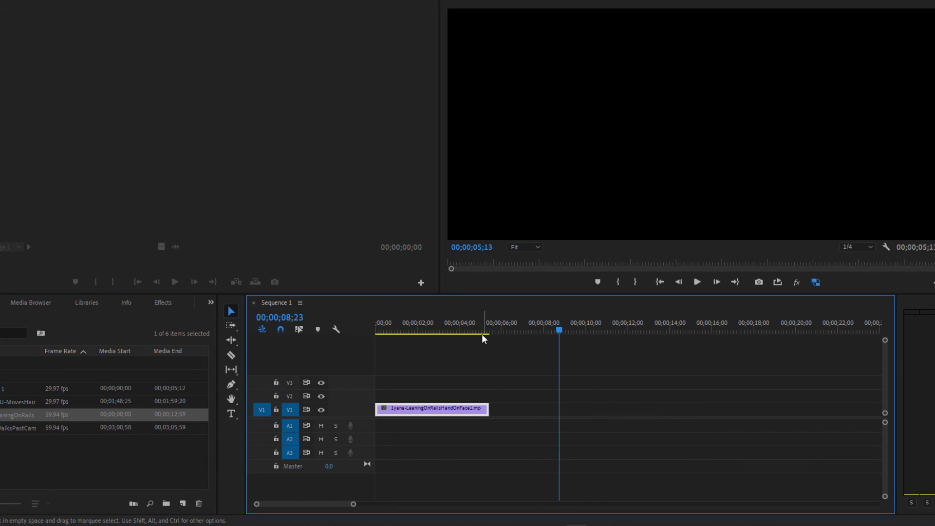
{"action": "left_click", "coordinate": [481, 332]}
{"action": "left_click_drag", "start_coordinate": [485, 331], "coordinate": [509, 330]}
Step: Extend the end of the V1 clip to the limit of its footage and return the playhead to 00;00;00;00
{"action": "left_click_drag", "start_coordinate": [488, 410], "coordinate": [637, 413]}
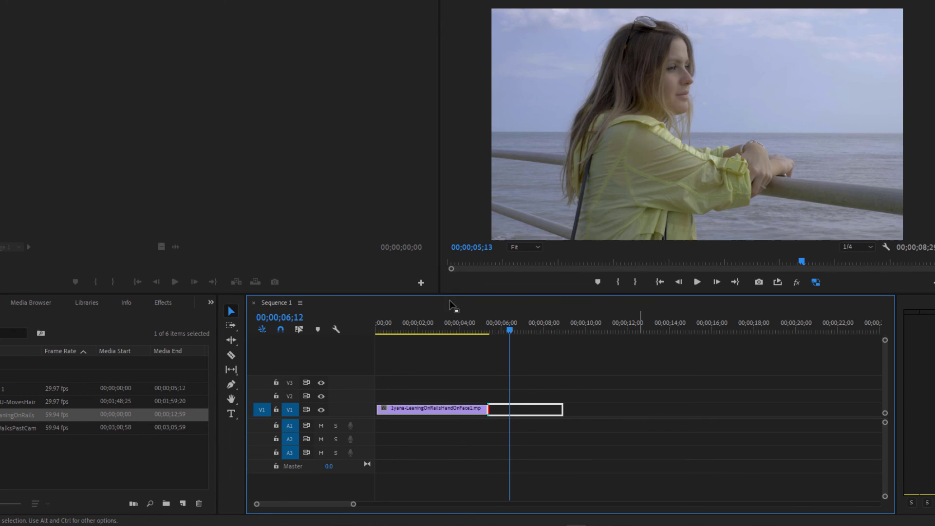
{"action": "left_click_drag", "start_coordinate": [382, 330], "coordinate": [336, 330]}
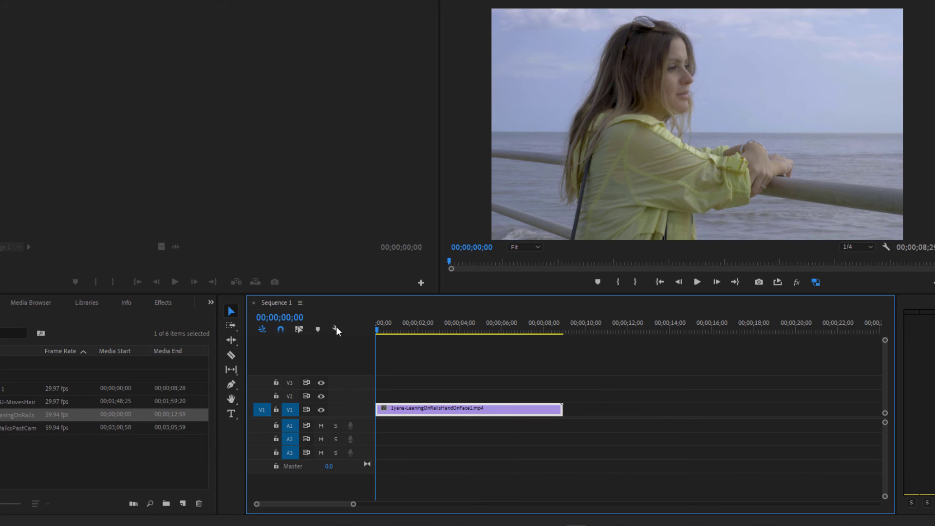
{"action": "left_click", "coordinate": [472, 396]}
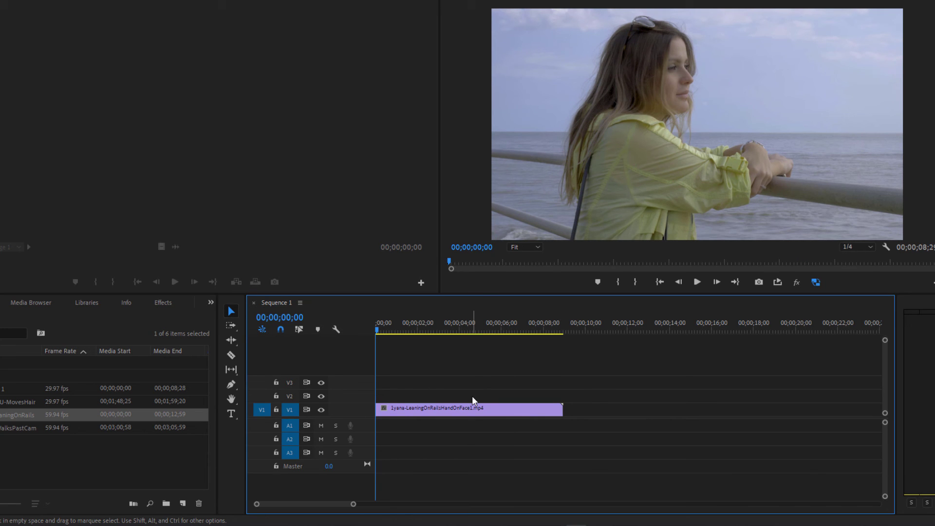
Step: Play the sequence from the start to review the V1 clip, scrub back through it and return the playhead to 00;00;00;00
{"action": "key", "text": "space"}
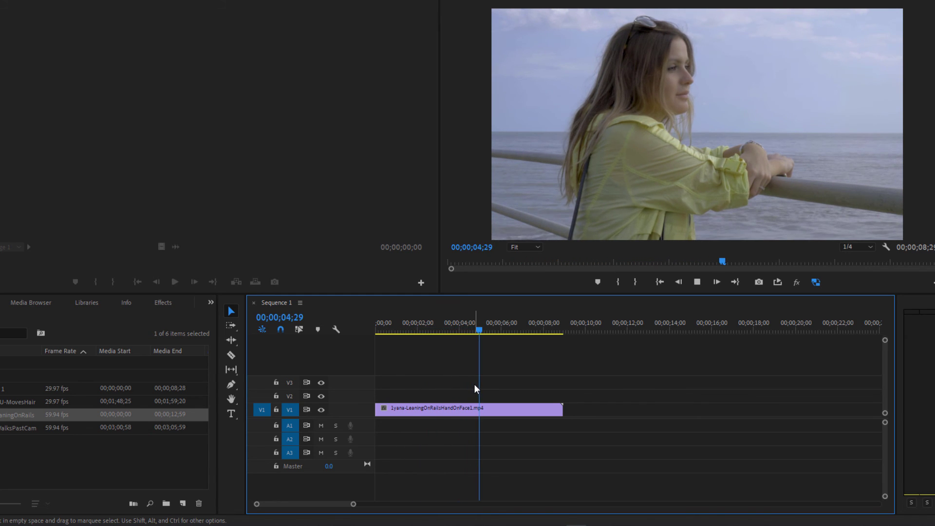
{"action": "key", "text": "space"}
{"action": "left_click_drag", "start_coordinate": [480, 328], "coordinate": [386, 340]}
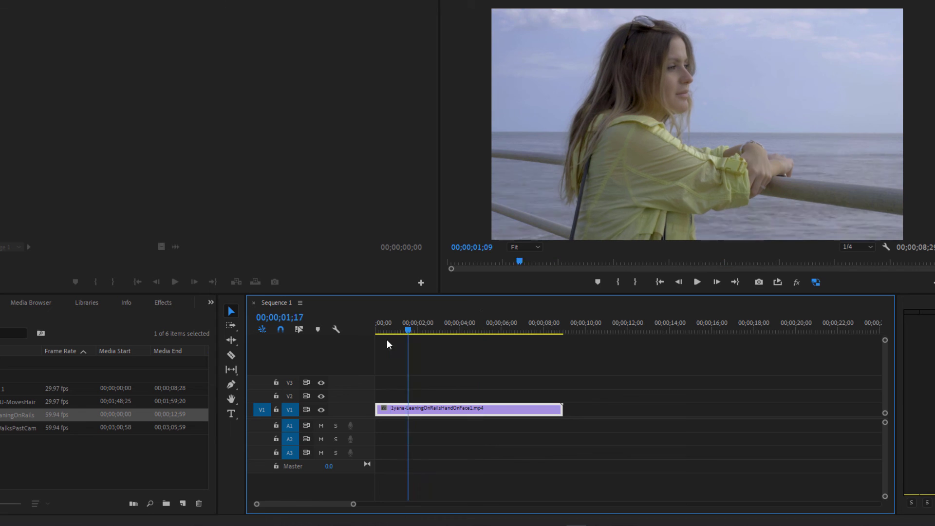
{"action": "left_click", "coordinate": [417, 352]}
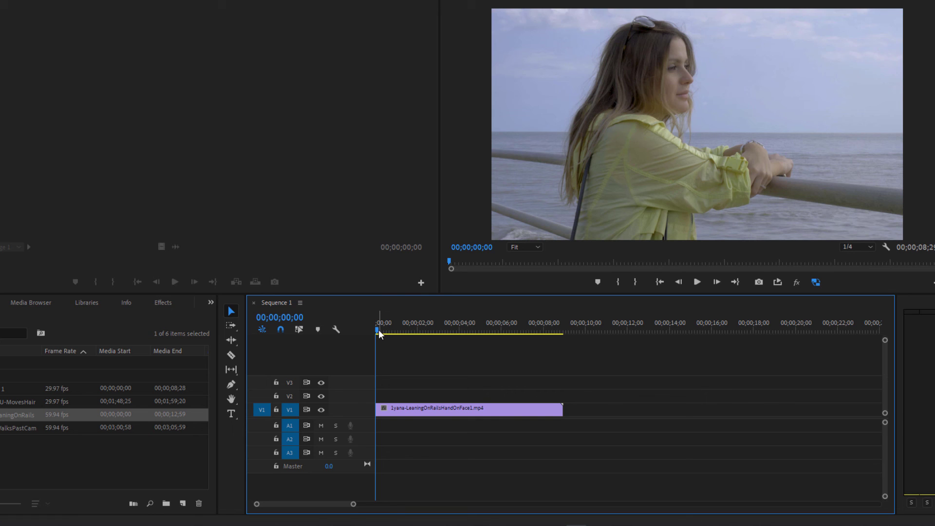
{"action": "left_click_drag", "start_coordinate": [379, 329], "coordinate": [333, 343]}
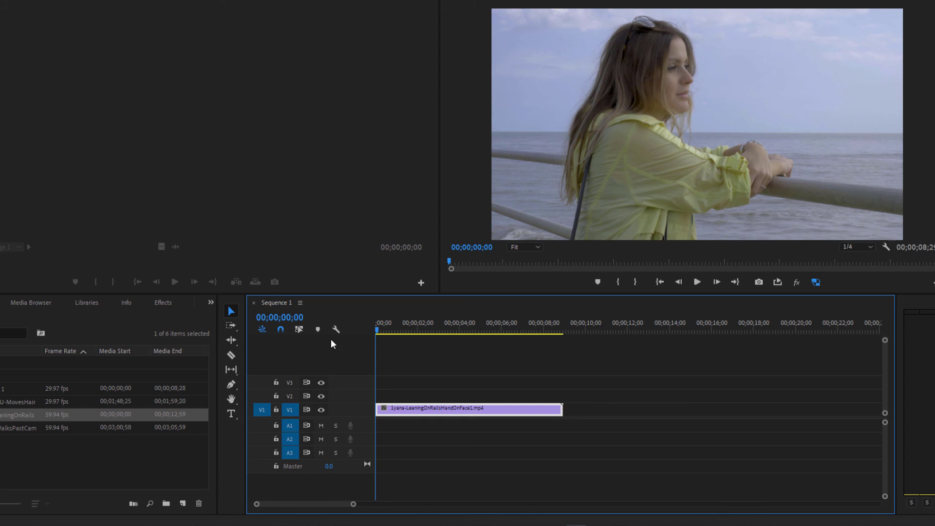
{"action": "left_click", "coordinate": [485, 371]}
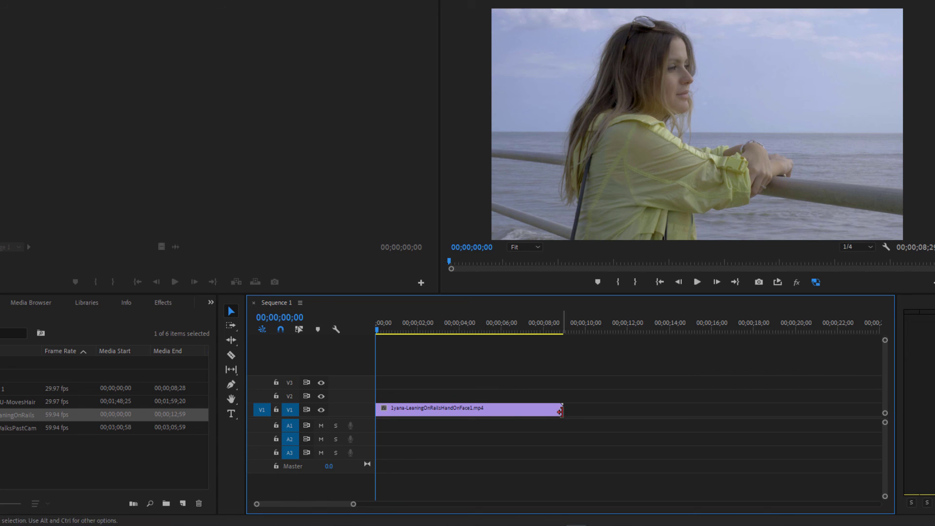
Step: Make room before the V1 clip to extend its start to the limit of its footage, and move it back to the sequence start
{"action": "mouse_move", "coordinate": [560, 412]}
{"action": "left_mouse_down"}
{"action": "mouse_move", "coordinate": [454, 410]}
{"action": "mouse_move", "coordinate": [578, 415]}
{"action": "left_mouse_up"}
{"action": "left_click_drag", "start_coordinate": [491, 408], "coordinate": [622, 414]}
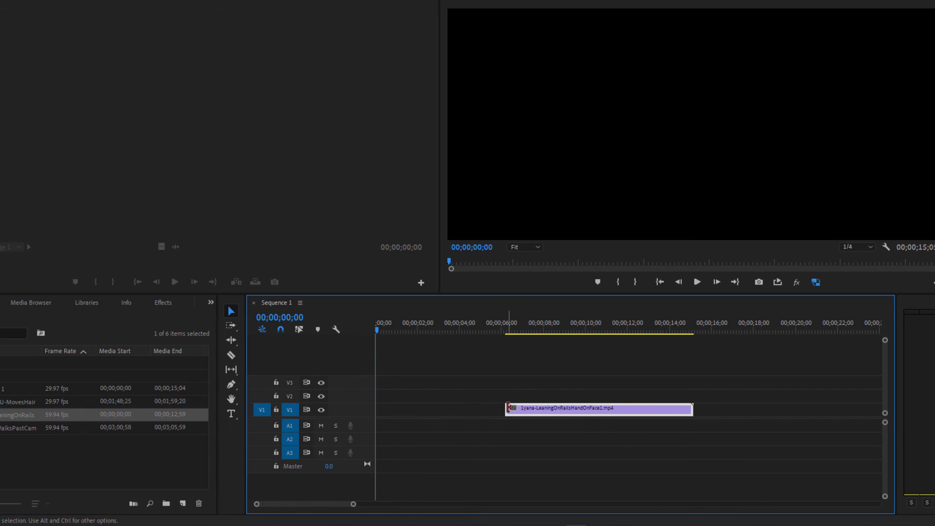
{"action": "left_click_drag", "start_coordinate": [508, 409], "coordinate": [420, 409]}
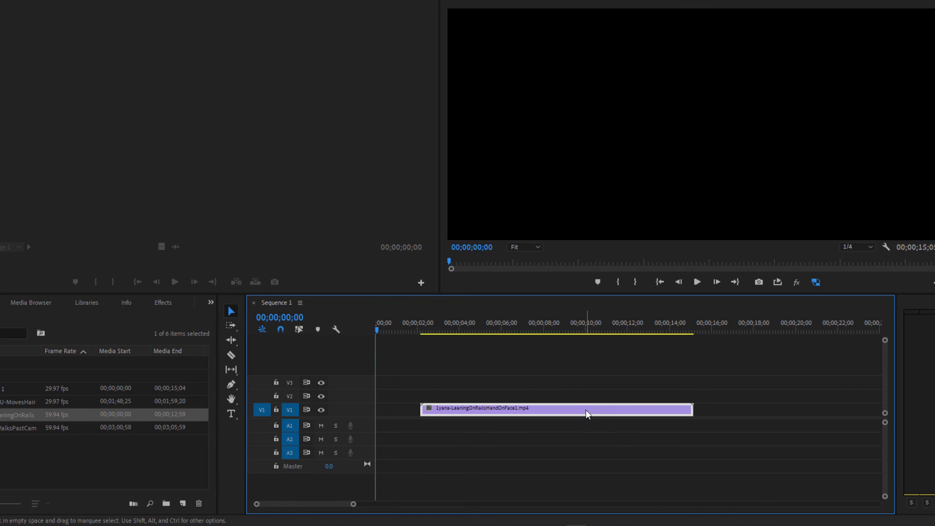
{"action": "left_click_drag", "start_coordinate": [585, 410], "coordinate": [531, 411]}
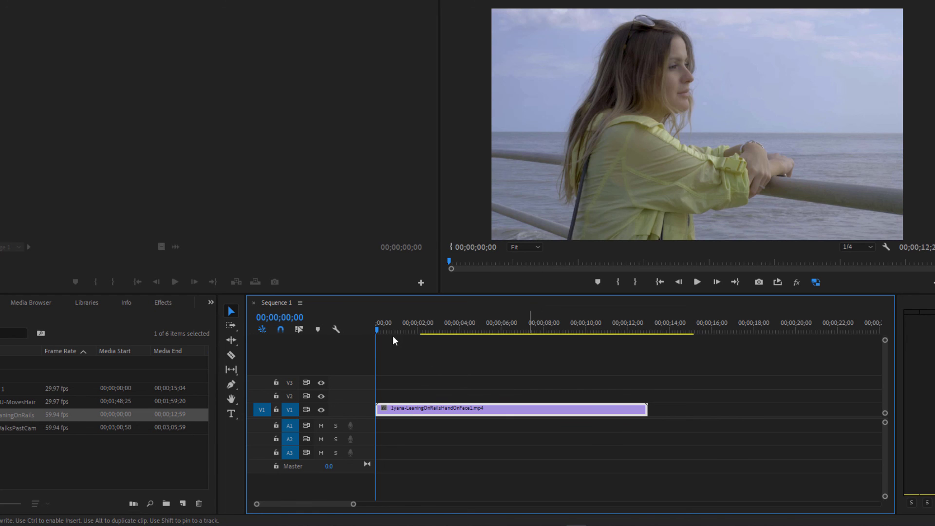
Step: Place the playhead at 00;00;03;10, trim the start of the V1 clip to it and undo the trim
{"action": "left_click_drag", "start_coordinate": [378, 330], "coordinate": [443, 331]}
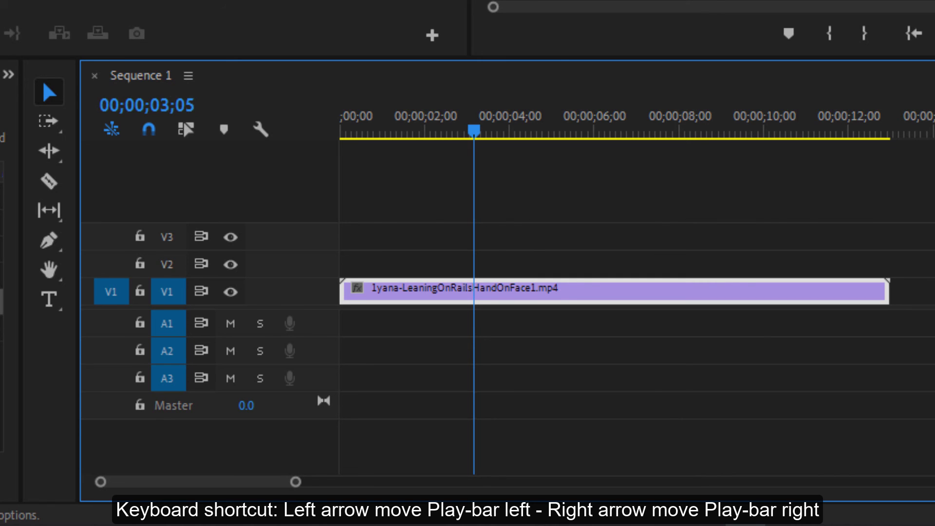
{"action": "key", "text": "Right"}
{"action": "key", "text": "Right"}
{"action": "key", "text": "Right"}
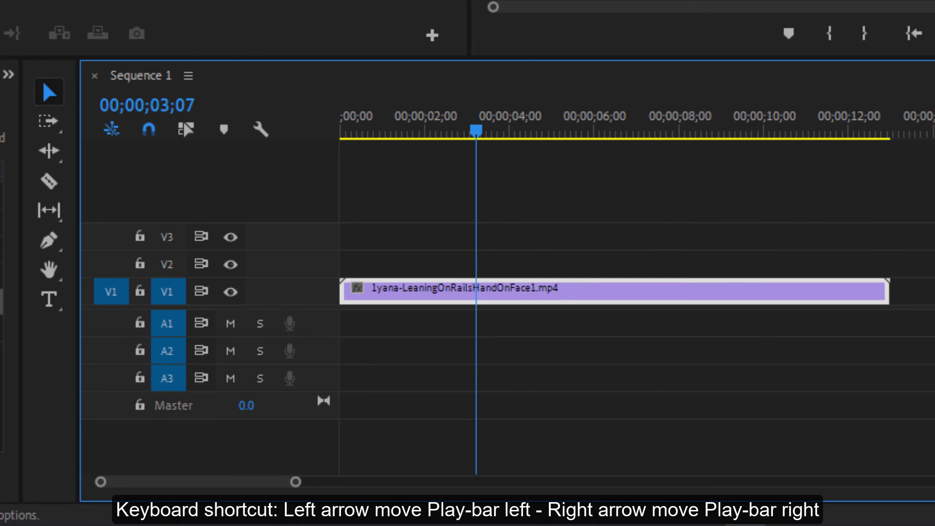
{"action": "key", "text": "Right"}
{"action": "key", "text": "Right"}
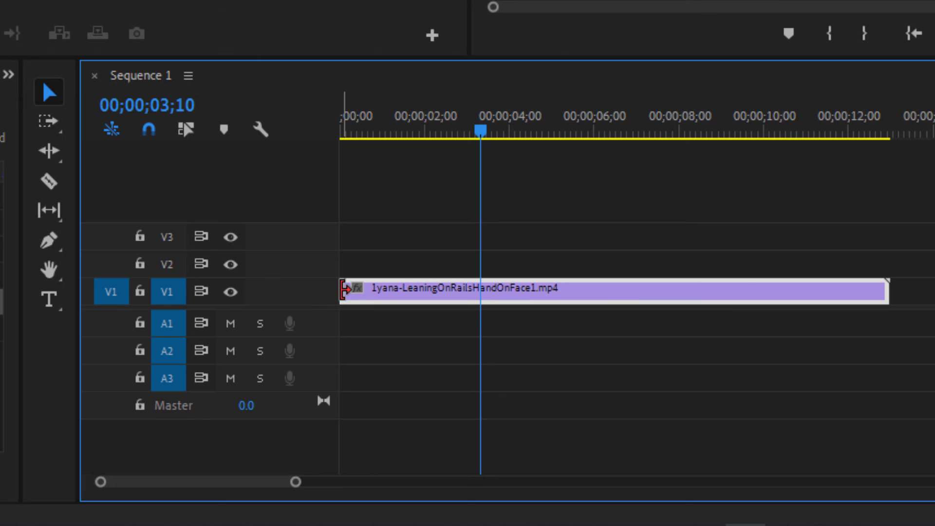
{"action": "left_click_drag", "start_coordinate": [344, 290], "coordinate": [481, 294]}
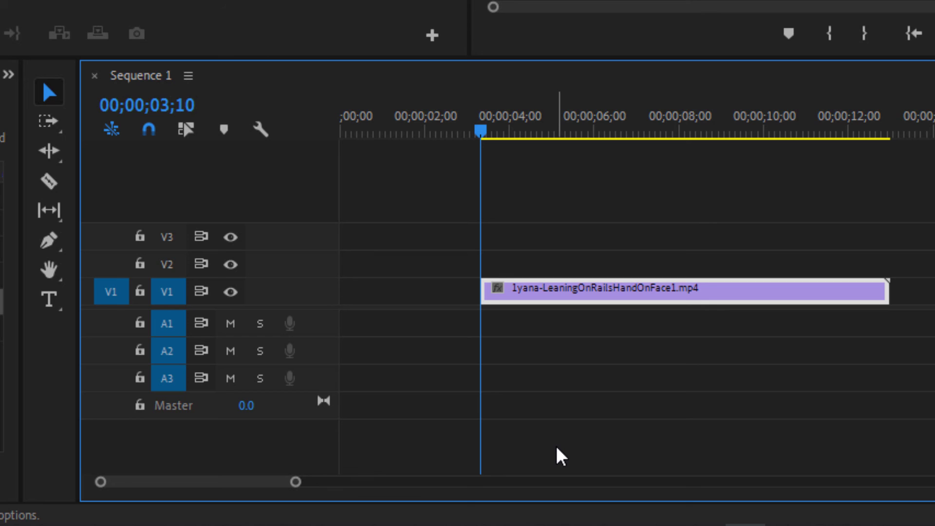
{"action": "key", "text": "ctrl+z"}
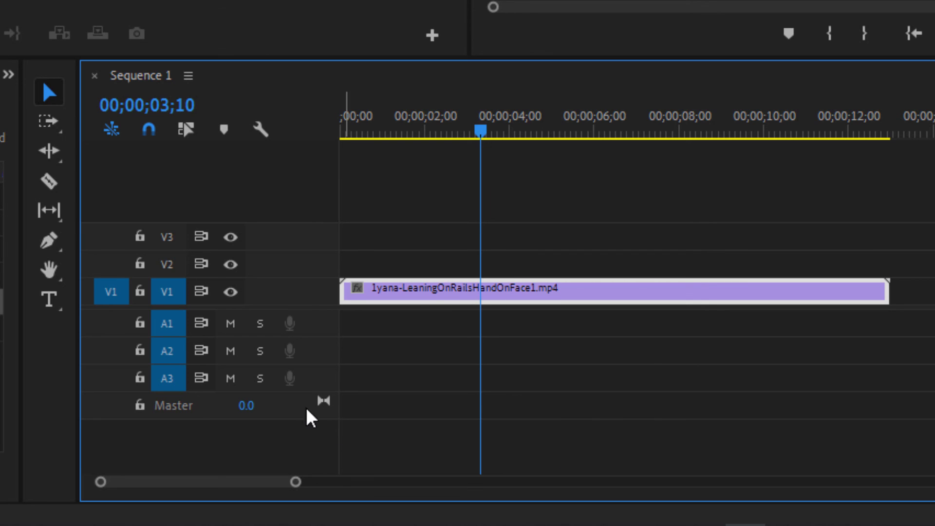
Step: Split the V1 clip at 00;00;03;10 and delete its first part, leaving the gap at the sequence start
{"action": "left_click", "coordinate": [51, 184]}
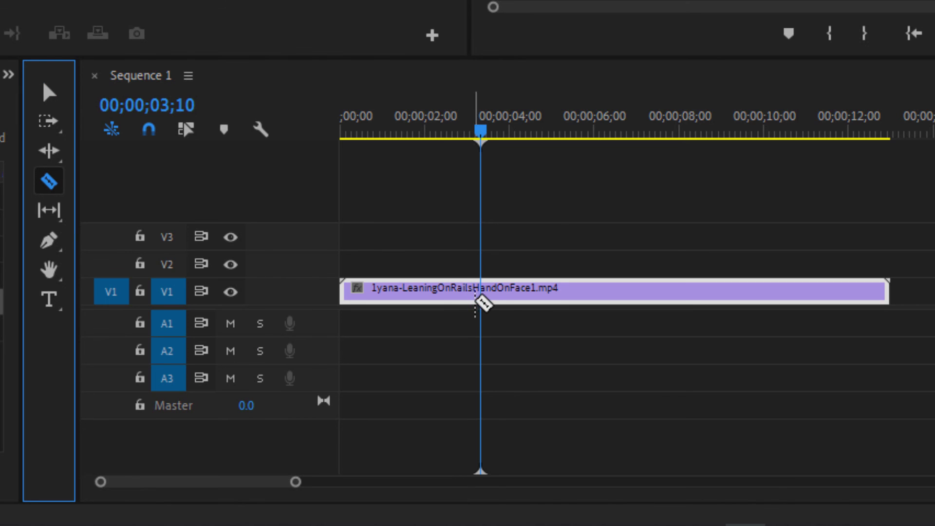
{"action": "left_click", "coordinate": [507, 360]}
{"action": "key", "text": "ctrl+k"}
{"action": "key", "text": "v"}
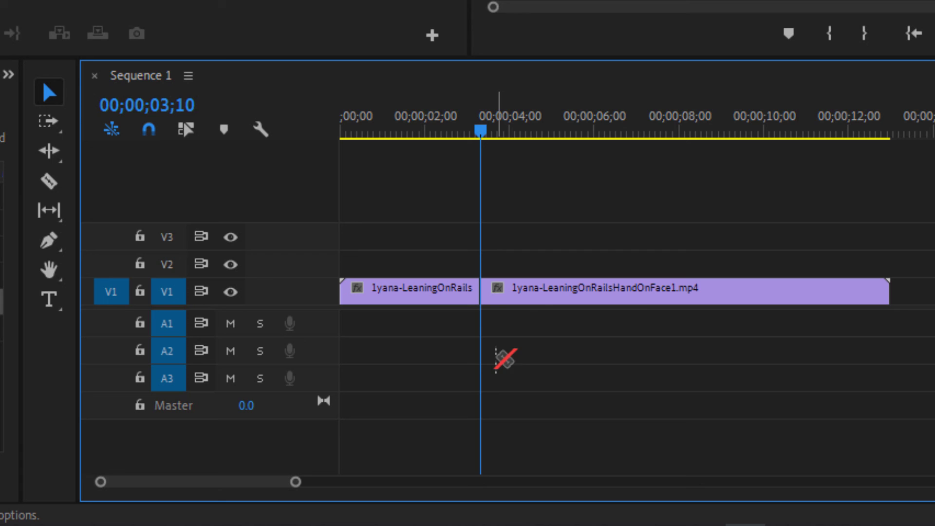
{"action": "left_click", "coordinate": [416, 293]}
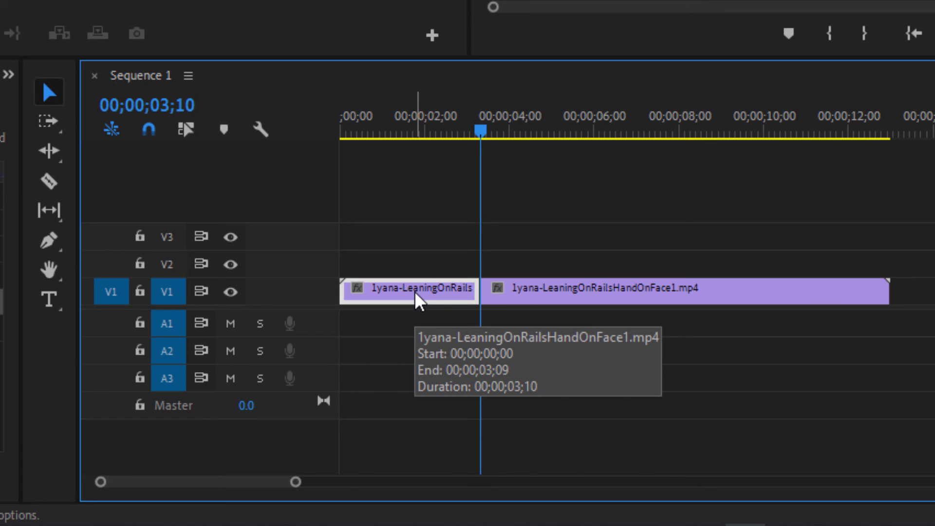
{"action": "key", "text": "Delete"}
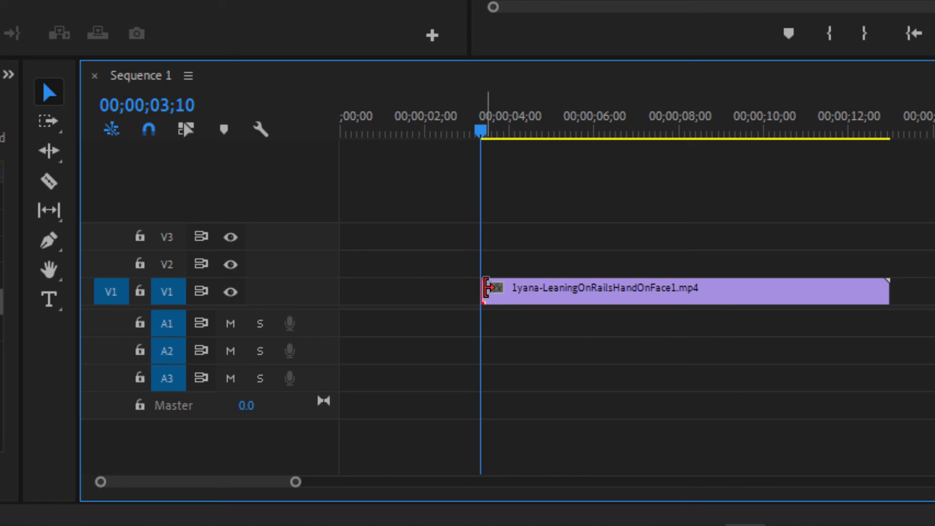
Step: Extend the start of the remaining V1 clip back to the sequence start and return the playhead to 00;00;00;00
{"action": "left_click_drag", "start_coordinate": [486, 287], "coordinate": [317, 287]}
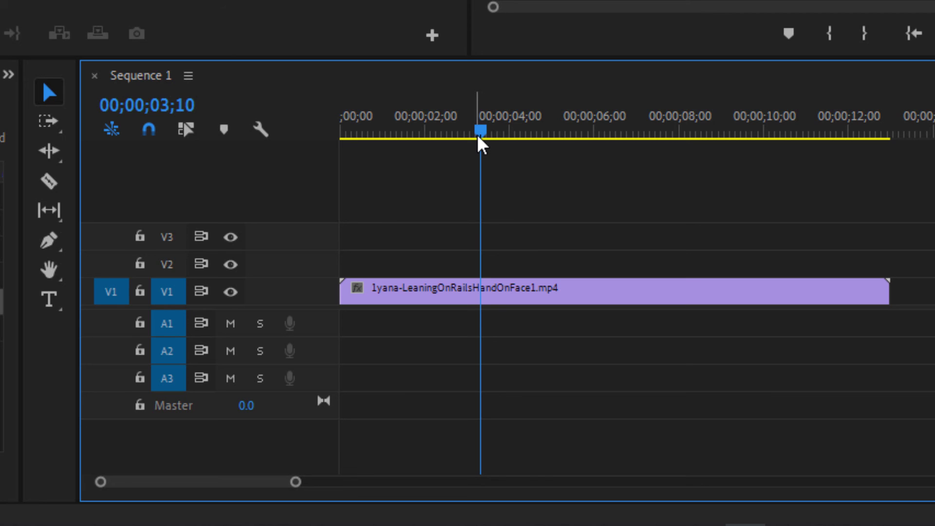
{"action": "left_click_drag", "start_coordinate": [416, 137], "coordinate": [284, 141]}
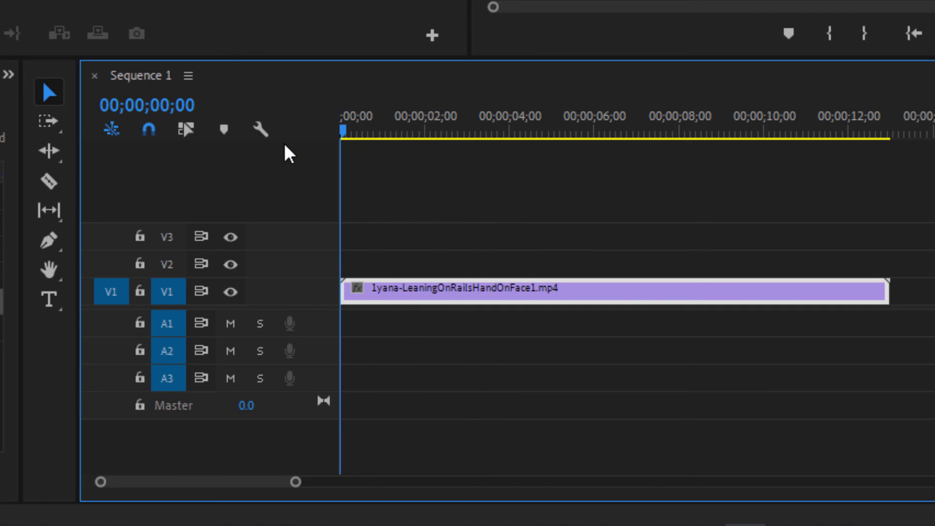
{"action": "left_click", "coordinate": [490, 199]}
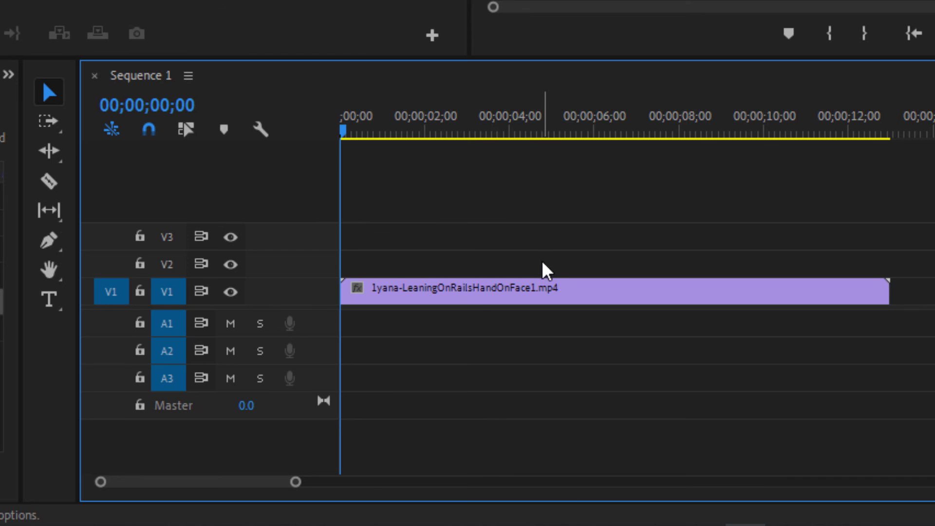
{"action": "left_click", "coordinate": [539, 288]}
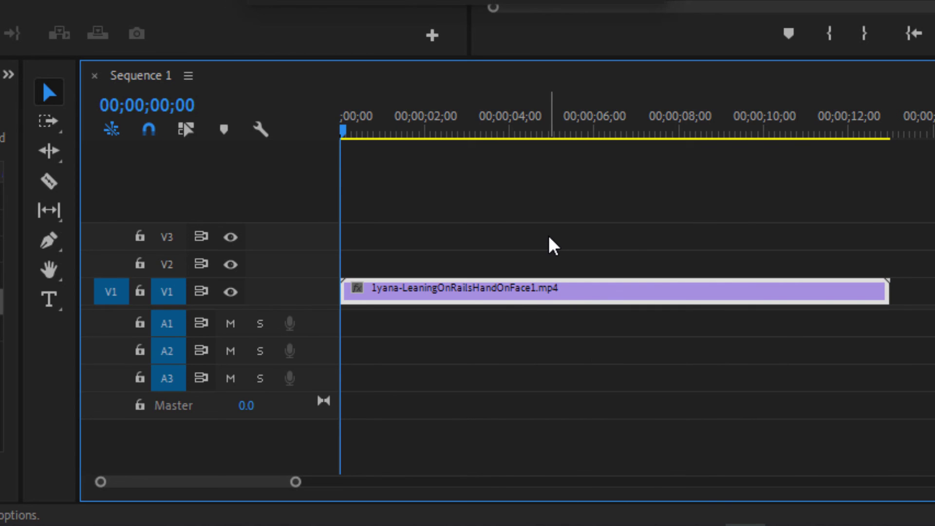
{"action": "left_click", "coordinate": [563, 201]}
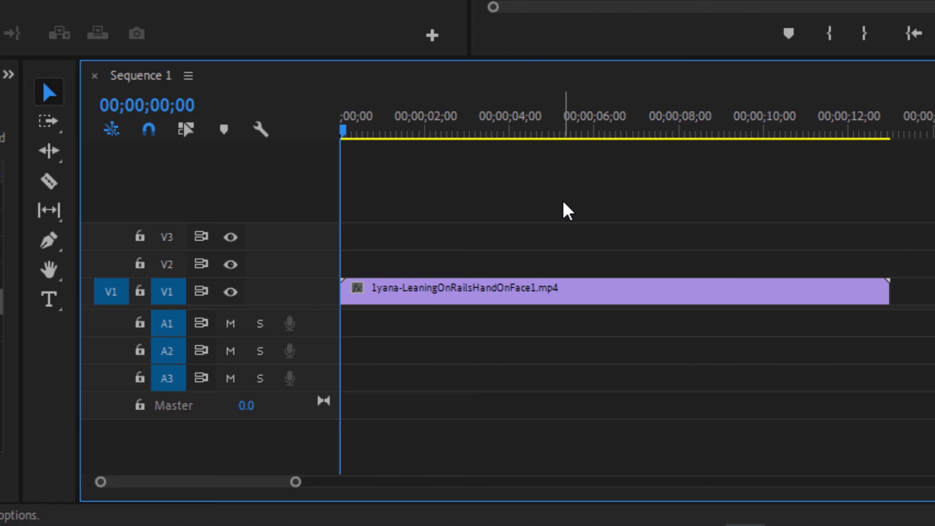